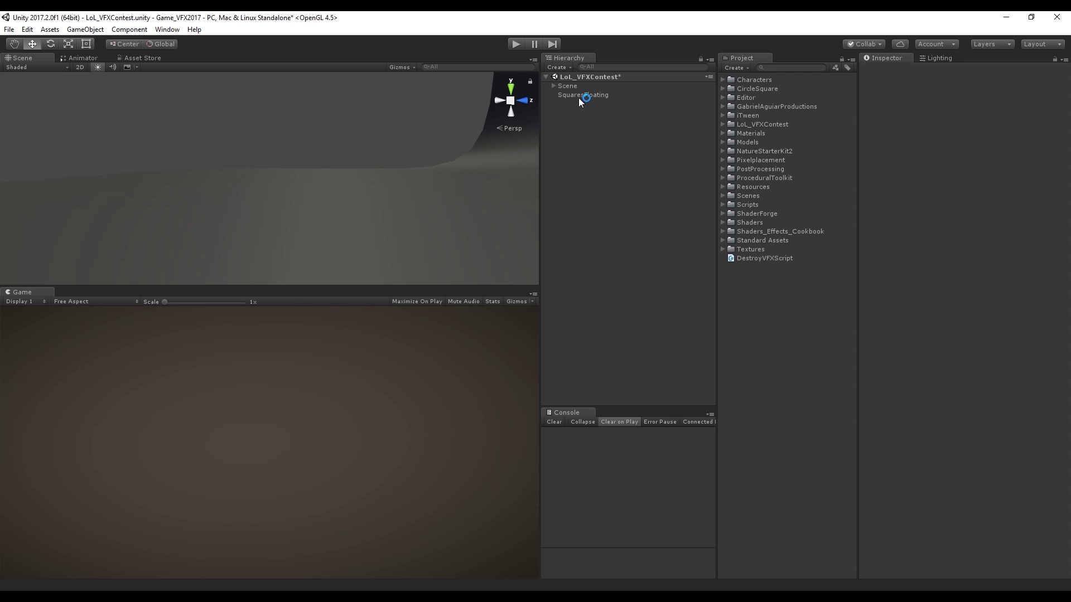
Step: Preview the SquaresFloating particle effect and examine its duration and start lifetime values
{"action": "left_click", "coordinate": [578, 97]}
{"action": "left_click", "coordinate": [505, 227]}
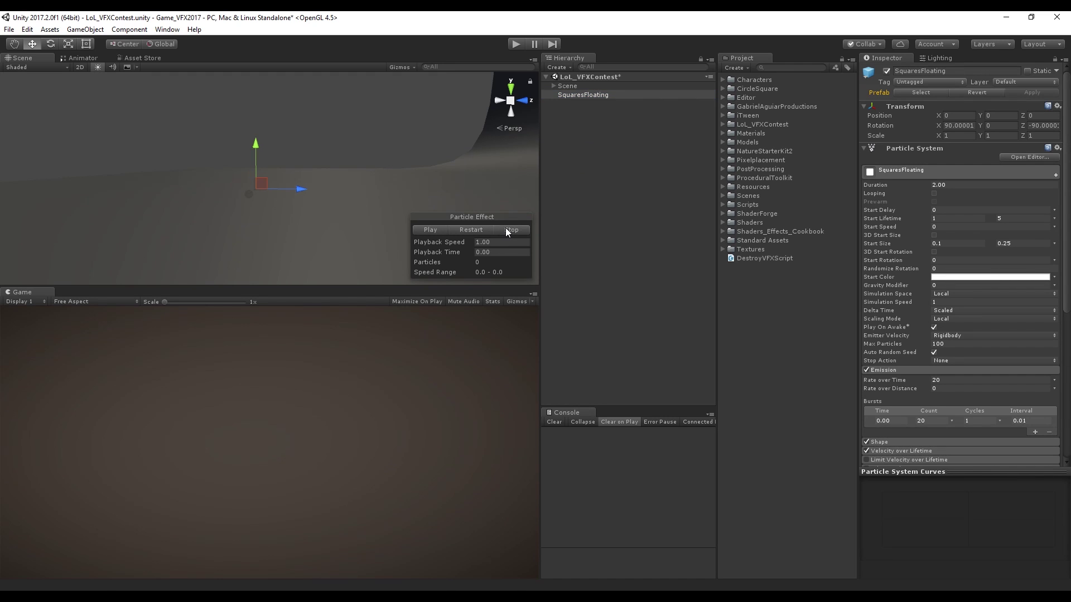
{"action": "left_click", "coordinate": [472, 229]}
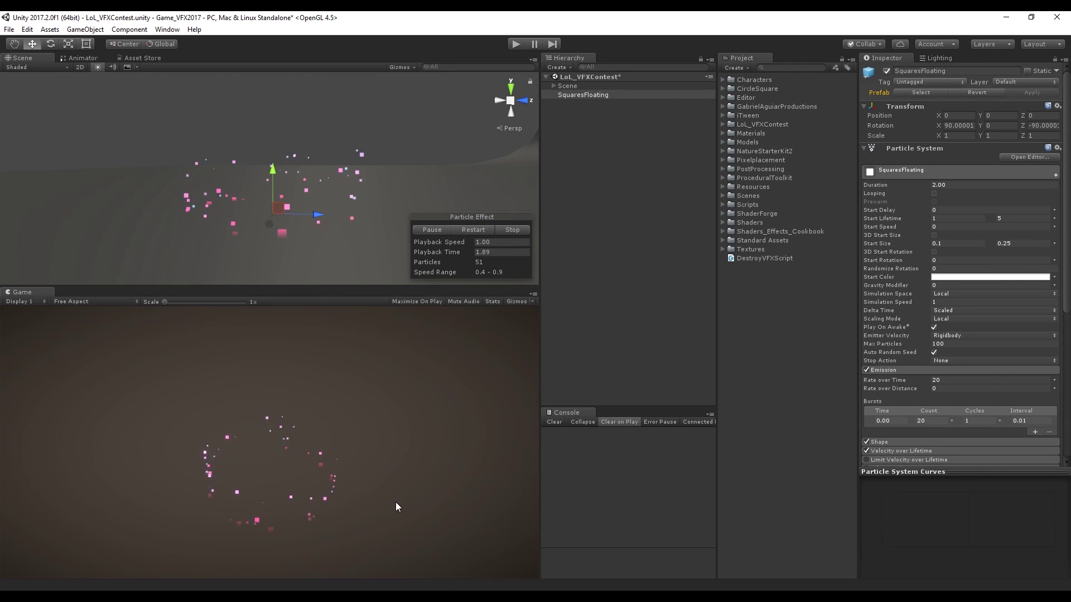
{"action": "left_click", "coordinate": [963, 184]}
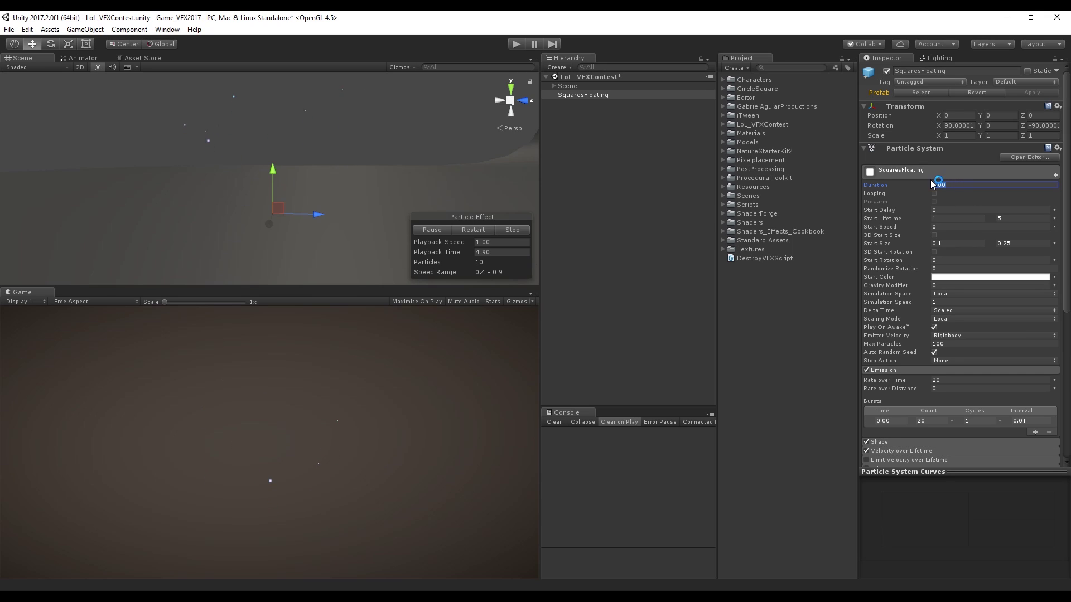
{"action": "left_click", "coordinate": [1015, 218]}
{"action": "left_click", "coordinate": [967, 185]}
Step: Collapse the Particle System settings and examine the timed Destroy call in DestroyVFXScript in MonoDevelop
{"action": "left_click", "coordinate": [865, 149]}
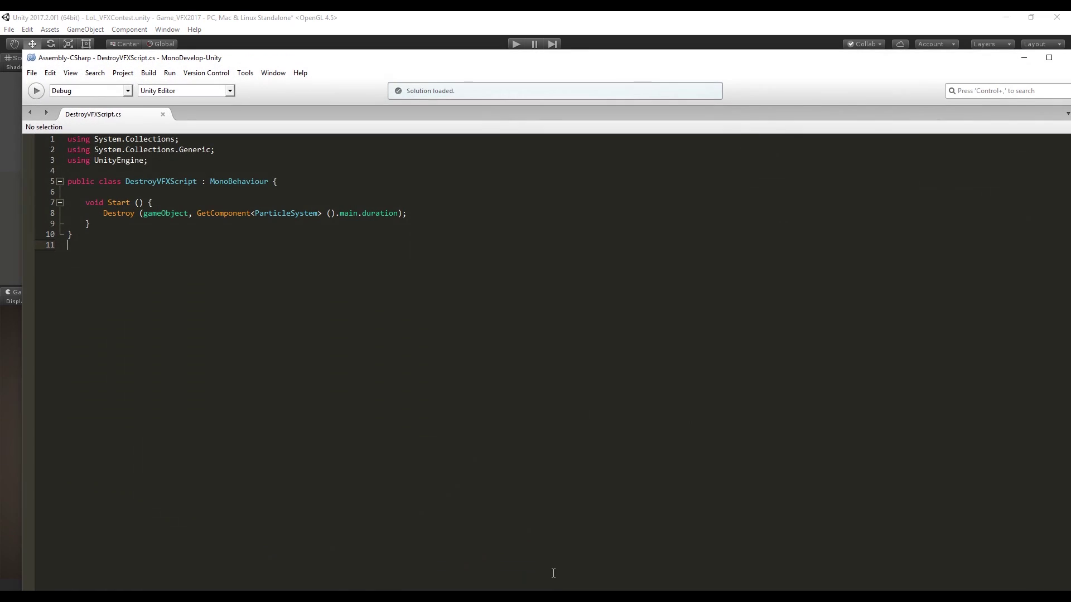
{"action": "left_click_drag", "start_coordinate": [208, 51], "coordinate": [209, 62]}
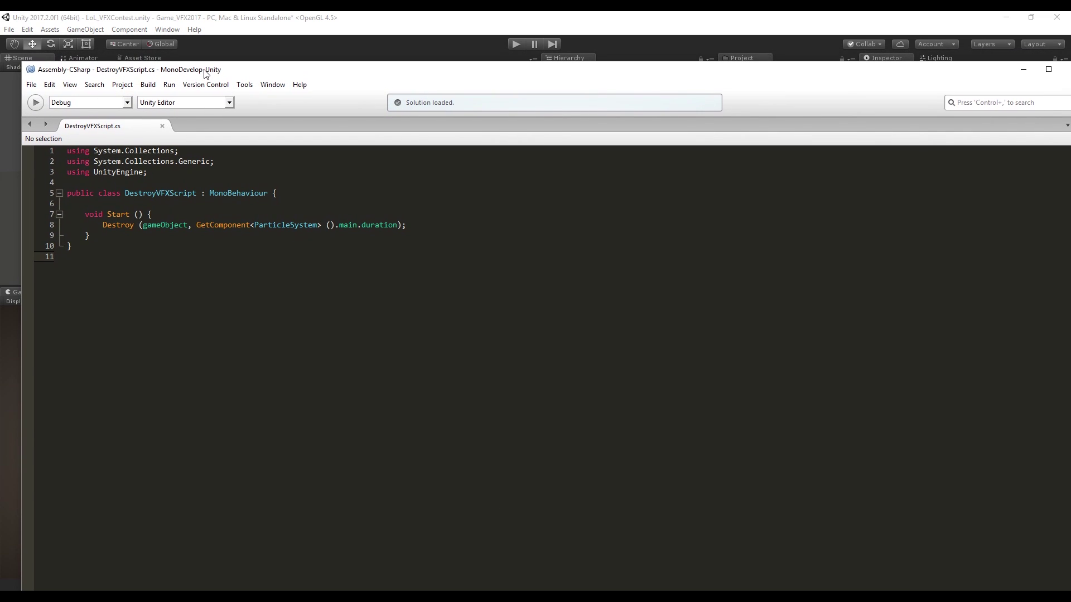
{"action": "left_click", "coordinate": [168, 226]}
{"action": "left_click", "coordinate": [339, 225]}
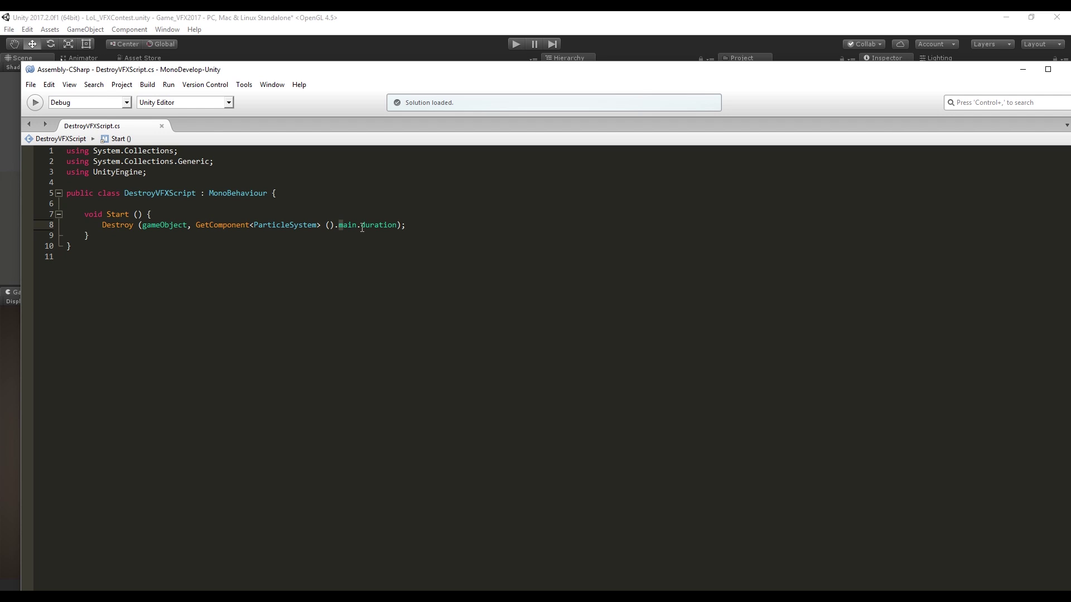
Step: Switch to Unity and run the scene to test when SquaresFloating is destroyed, ending the test run
{"action": "left_click", "coordinate": [524, 24]}
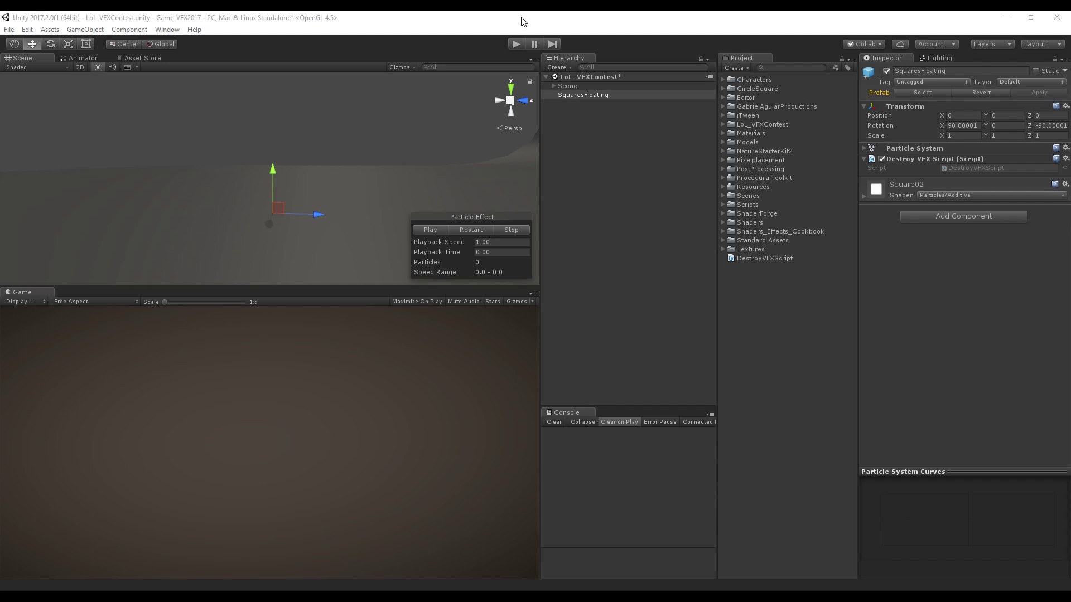
{"action": "left_click", "coordinate": [519, 44]}
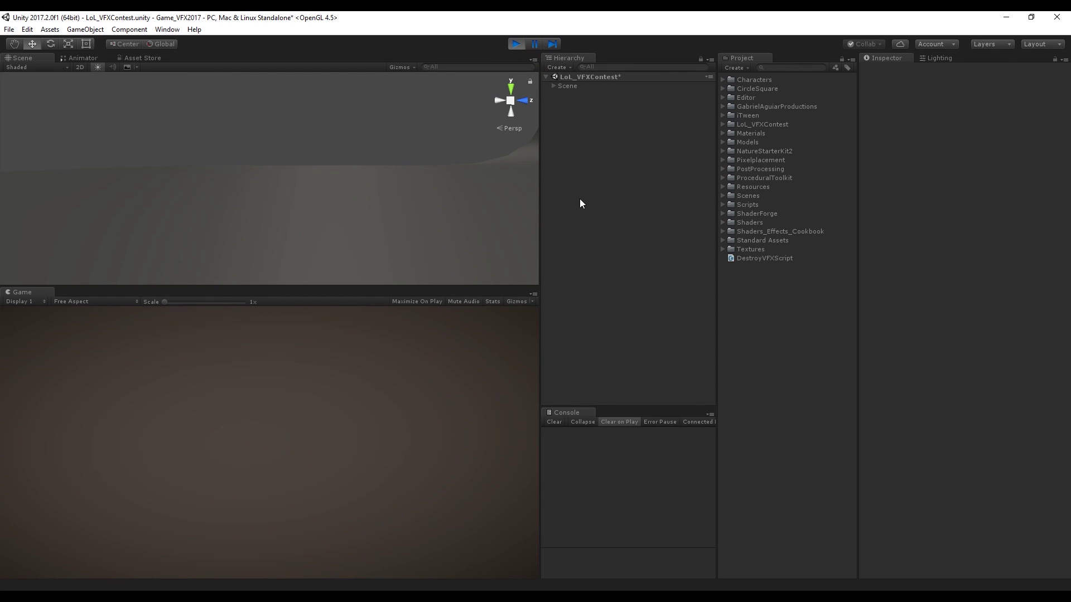
{"action": "left_click", "coordinate": [517, 43]}
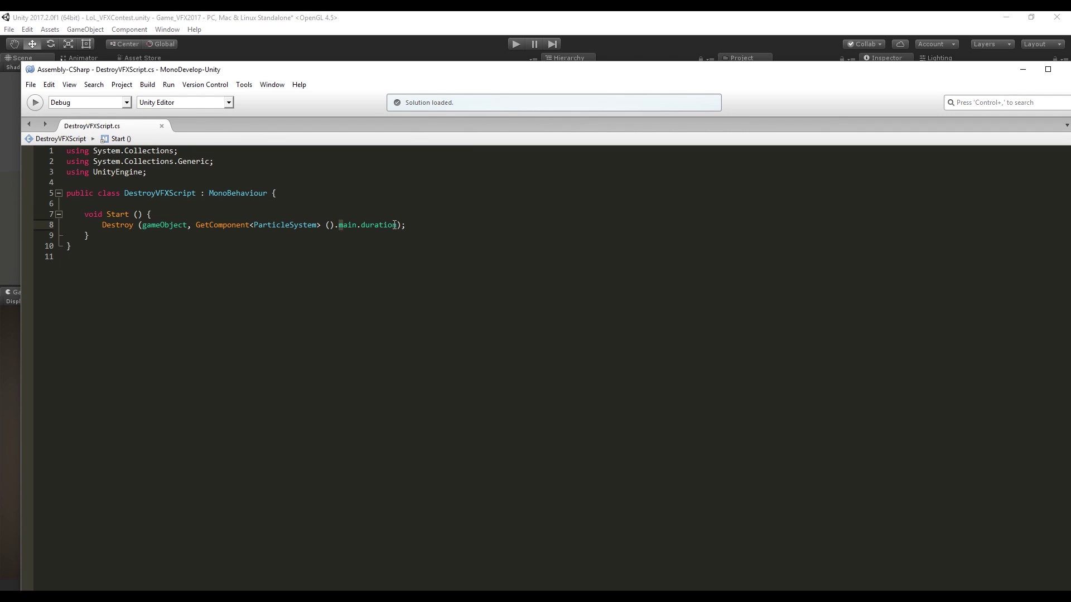
Step: Extend the Destroy delay in DestroyVFXScript by adding "+ GetComponent<ParticleSystem> ().main.startLifetime.constantMax" after the duration, with a single space before the plus sign
{"action": "left_click", "coordinate": [396, 225]}
{"action": "type", "text": "+ GetComponent<ParticleSystem> ().main.startLifetime.constantMax"}
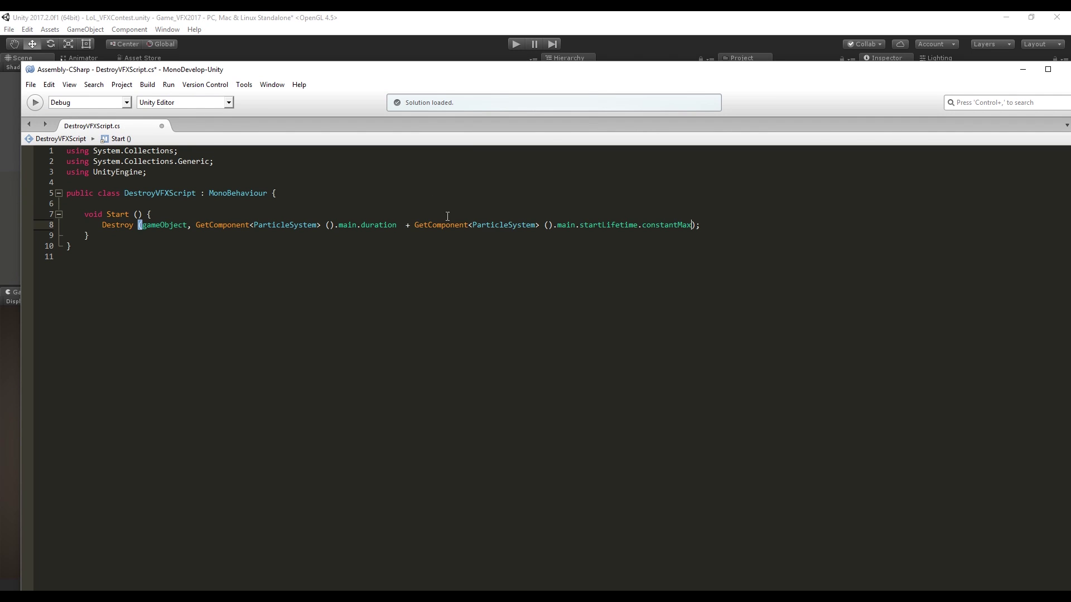
{"action": "left_click", "coordinate": [402, 226]}
{"action": "key", "text": "BackSpace"}
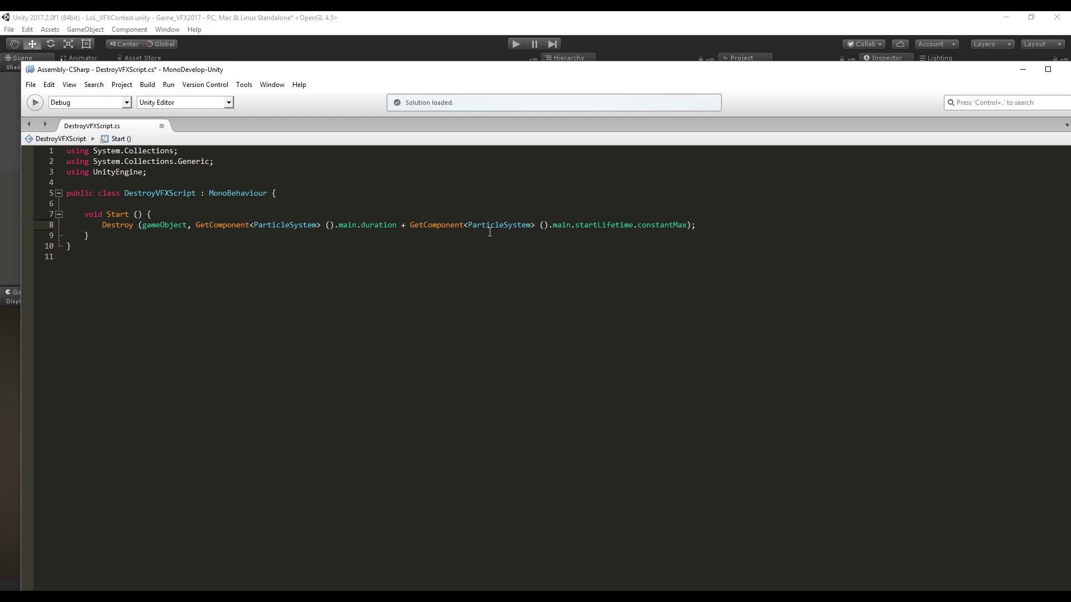
Step: Compare the added startLifetime term with the SquaresFloating timing values in Unity, and test the updated script by running and stopping the scene
{"action": "left_click_drag", "start_coordinate": [674, 226], "coordinate": [588, 226]}
{"action": "key", "text": "alt+Tab"}
{"action": "left_click", "coordinate": [603, 94]}
{"action": "left_click", "coordinate": [938, 184]}
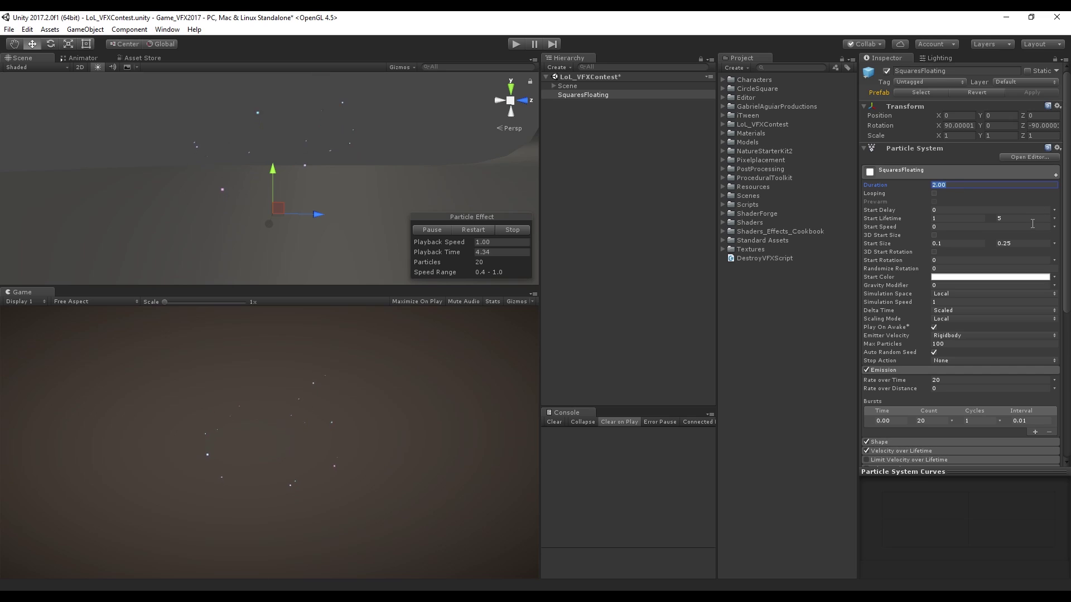
{"action": "left_click", "coordinate": [515, 44]}
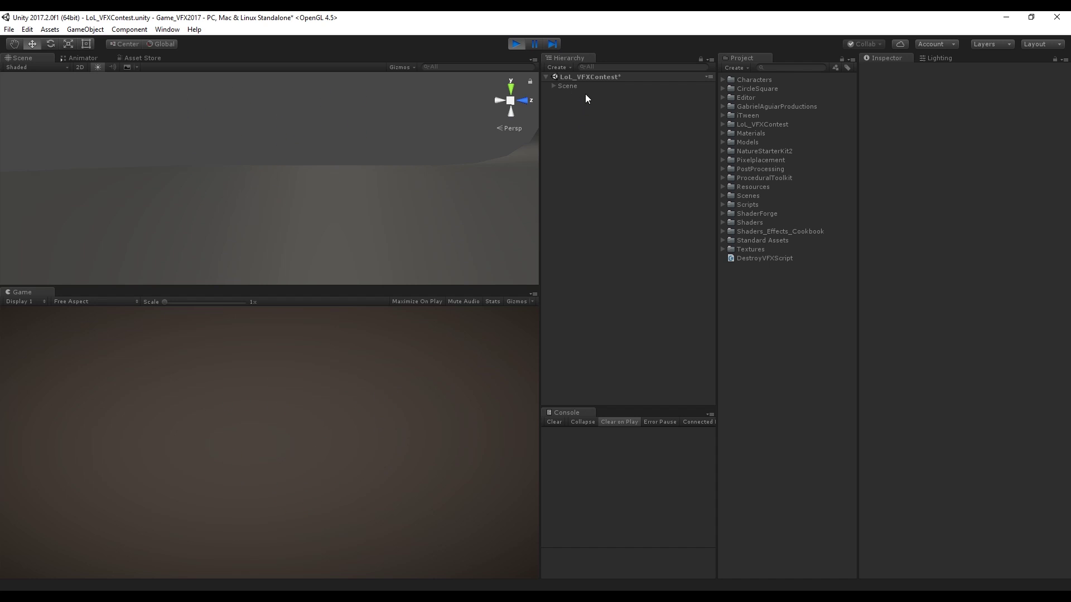
{"action": "left_click", "coordinate": [515, 44]}
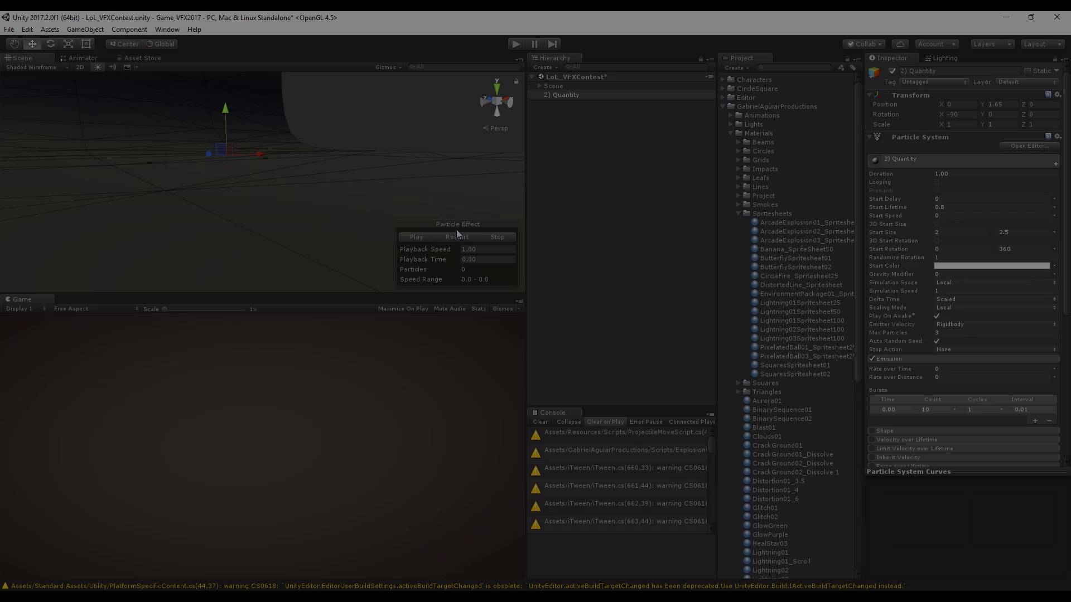
Step: Show the rendering statistics in the Game view and replay the 2) Quantity particle effect
{"action": "left_click", "coordinate": [463, 236]}
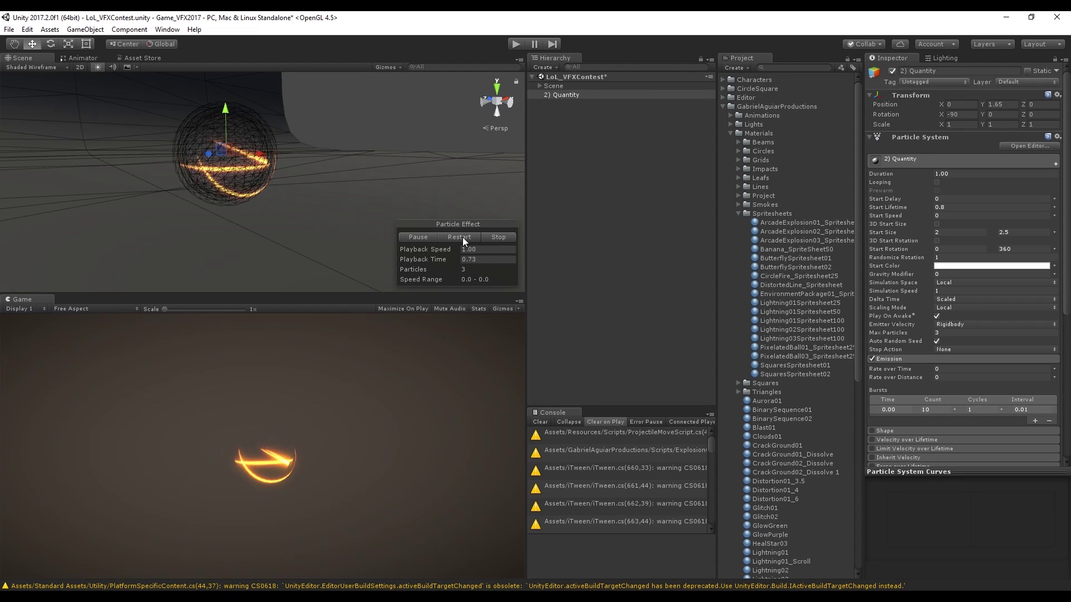
{"action": "left_click", "coordinate": [463, 236]}
{"action": "left_click", "coordinate": [463, 236]}
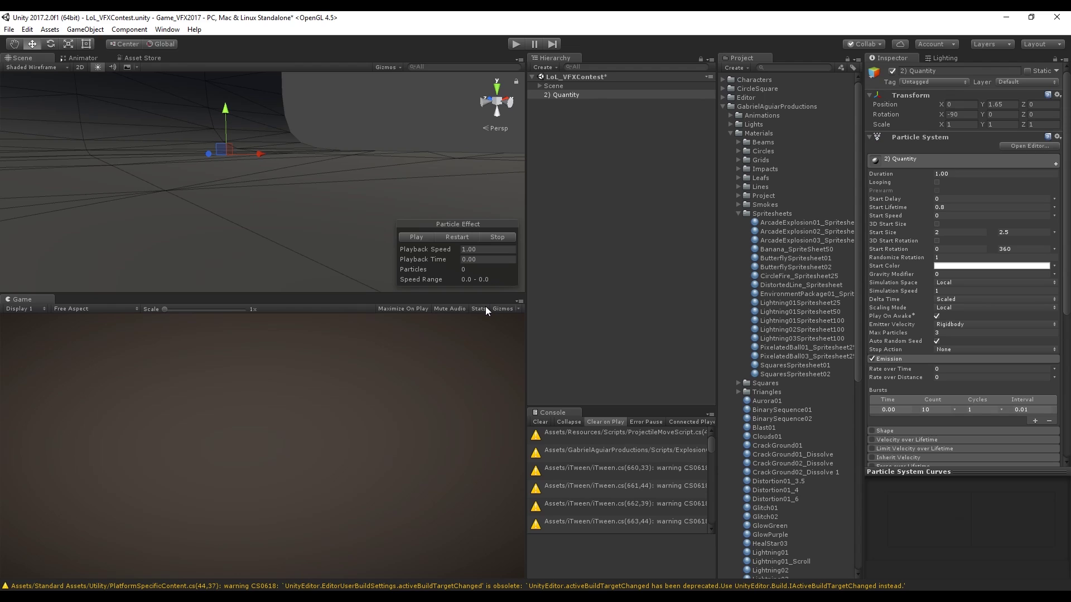
{"action": "left_click", "coordinate": [483, 309]}
{"action": "left_click", "coordinate": [456, 236]}
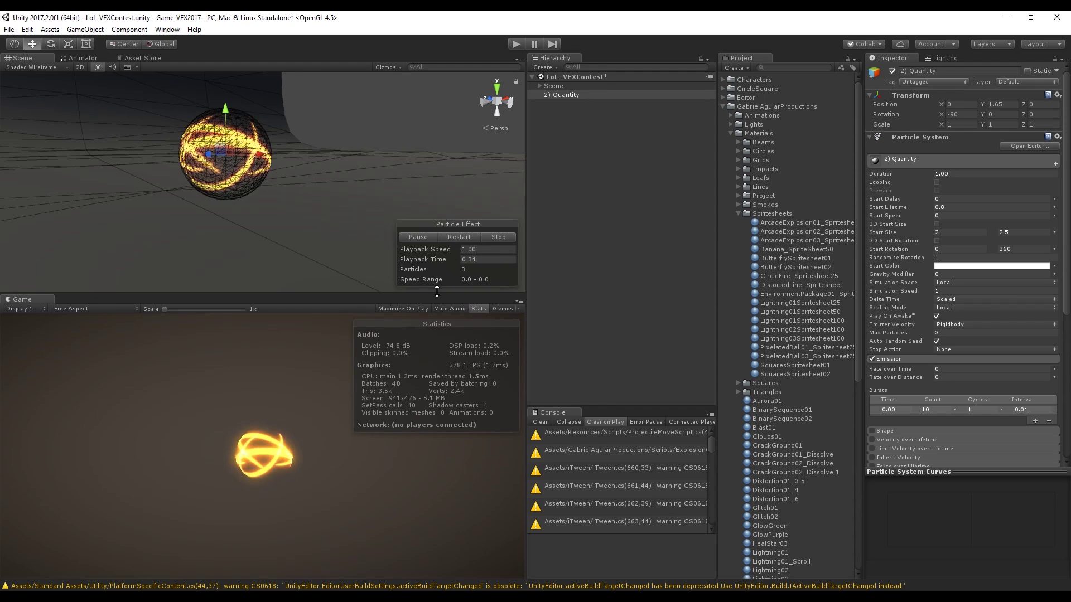
{"action": "left_click", "coordinate": [452, 237]}
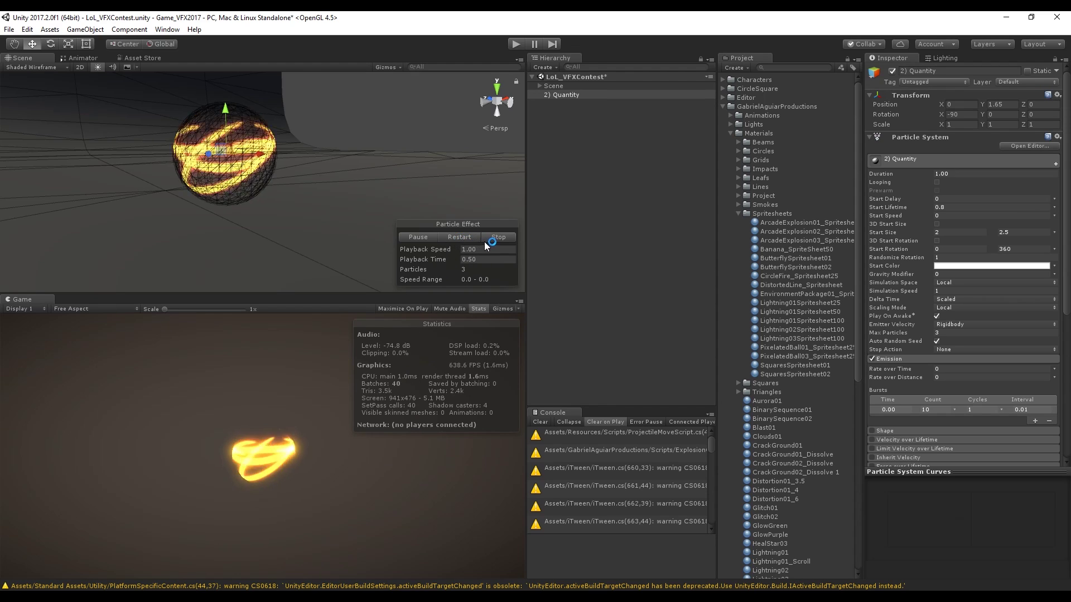
{"action": "left_click", "coordinate": [492, 240]}
Step: Duplicate the 2) Quantity particle system to make 14 copies, arranged with the original in three rows of five
{"action": "left_click", "coordinate": [564, 95]}
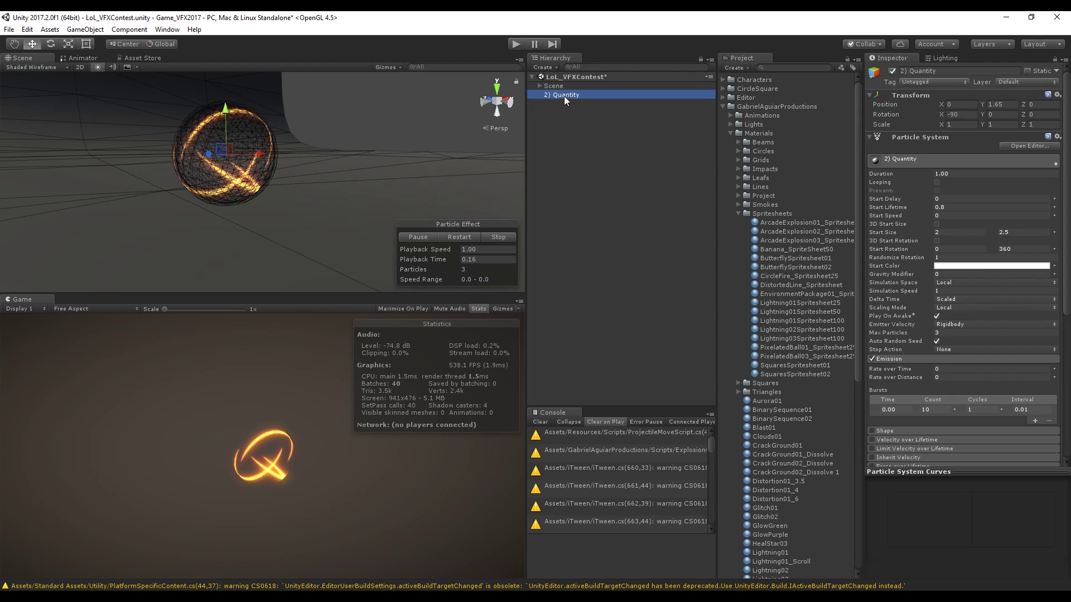
{"action": "key", "text": "ctrl+d"}
{"action": "left_click", "coordinate": [497, 89]}
{"action": "key", "text": "ctrl+d"}
{"action": "key", "text": "ctrl+d"}
{"action": "key", "text": "ctrl+d"}
{"action": "key", "text": "ctrl+d"}
{"action": "key", "text": "ctrl+d"}
{"action": "key", "text": "ctrl+d"}
{"action": "key", "text": "ctrl+d"}
{"action": "key", "text": "ctrl+d"}
{"action": "key", "text": "ctrl+d"}
{"action": "key", "text": "ctrl+d"}
{"action": "key", "text": "ctrl+d"}
{"action": "key", "text": "ctrl+d"}
{"action": "key", "text": "ctrl+d"}
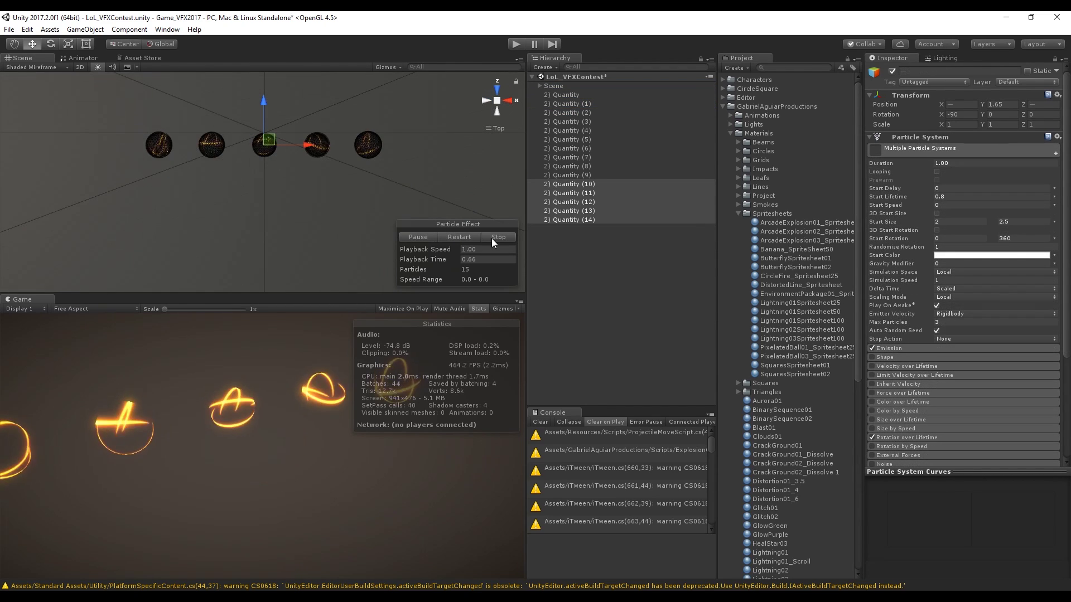
Step: Replay all 15 Quantity particle systems together and examine their rendering statistics
{"action": "left_click", "coordinate": [563, 95]}
{"action": "left_click", "coordinate": [567, 220], "text": "shift"}
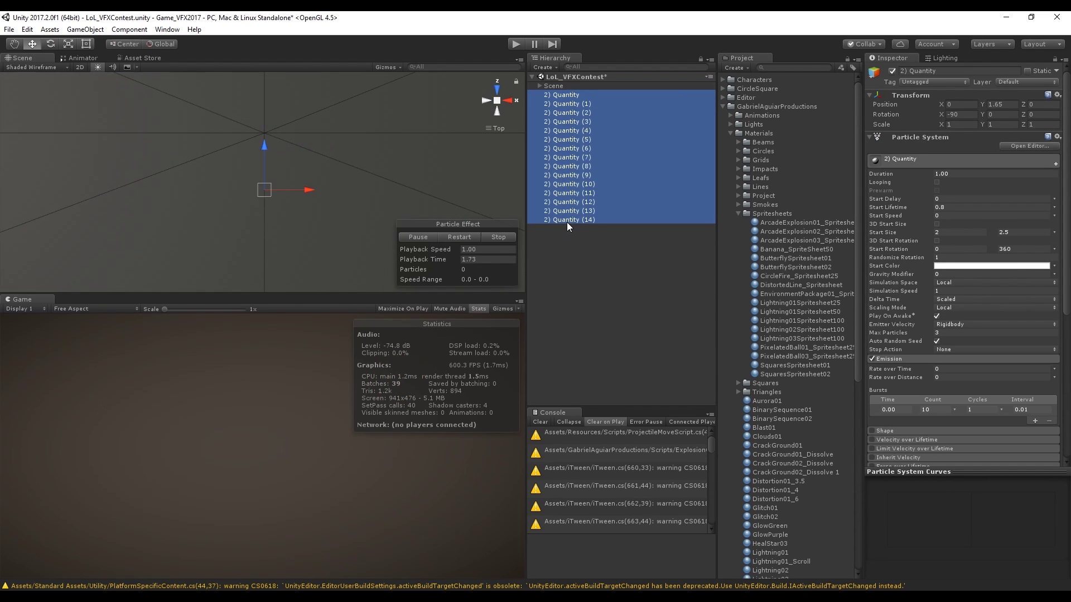
{"action": "left_click", "coordinate": [496, 237]}
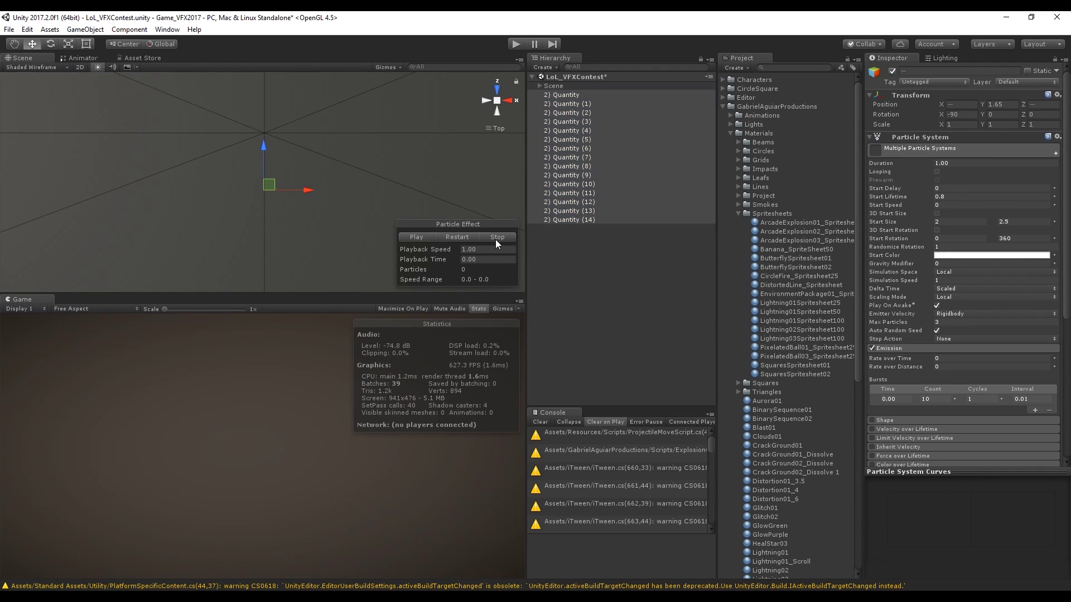
{"action": "left_click", "coordinate": [457, 236]}
{"action": "left_click", "coordinate": [457, 237]}
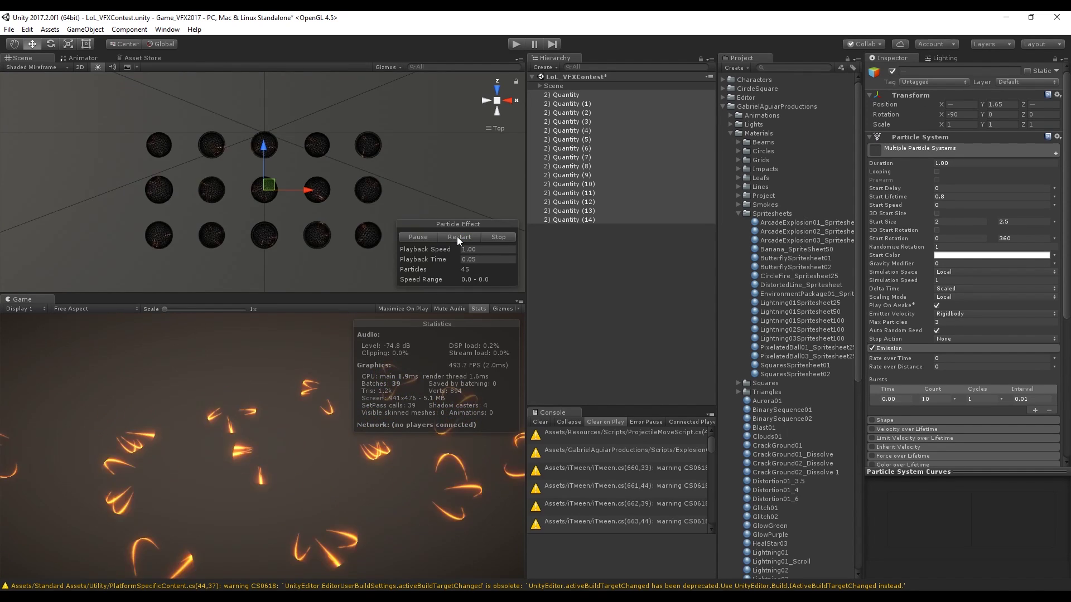
{"action": "left_click", "coordinate": [456, 236]}
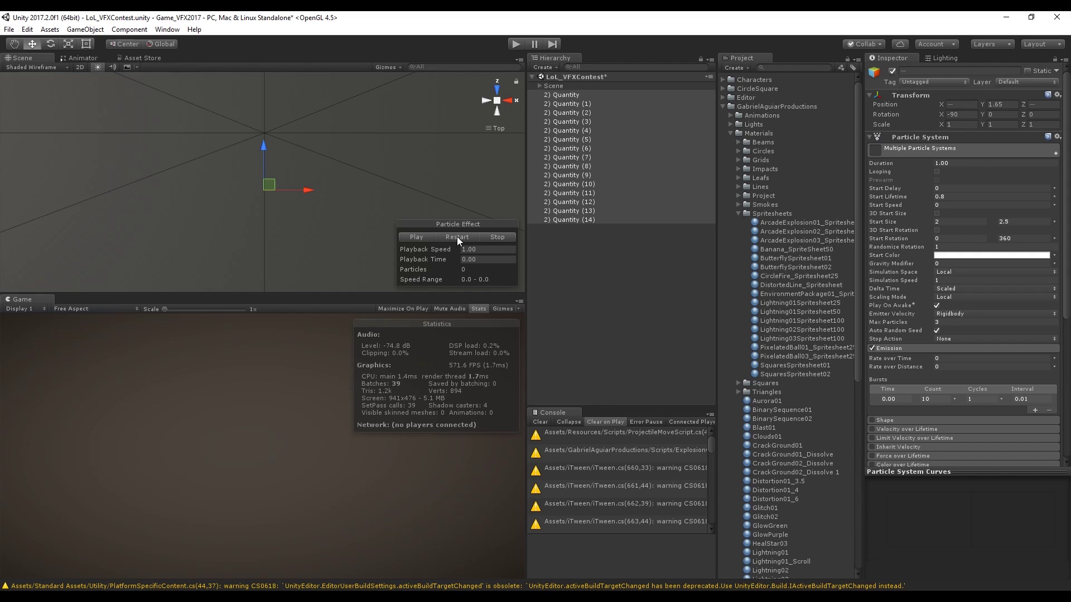
{"action": "left_click", "coordinate": [456, 237]}
{"action": "left_click", "coordinate": [456, 236]}
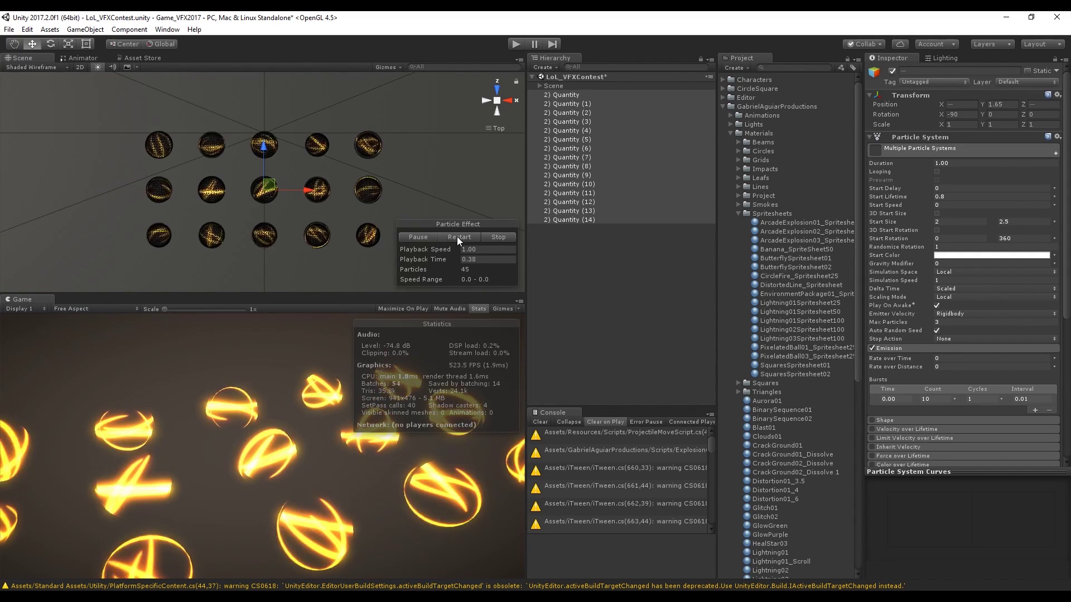
{"action": "left_click", "coordinate": [457, 237]}
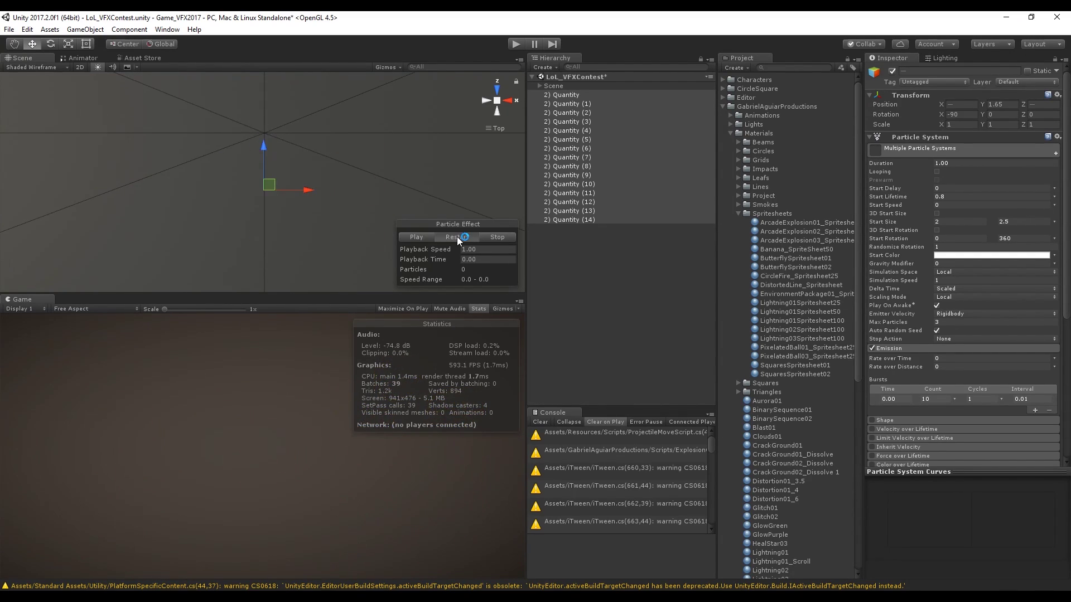
{"action": "left_click", "coordinate": [457, 237]}
{"action": "left_click", "coordinate": [453, 236]}
{"action": "left_click", "coordinate": [453, 237]}
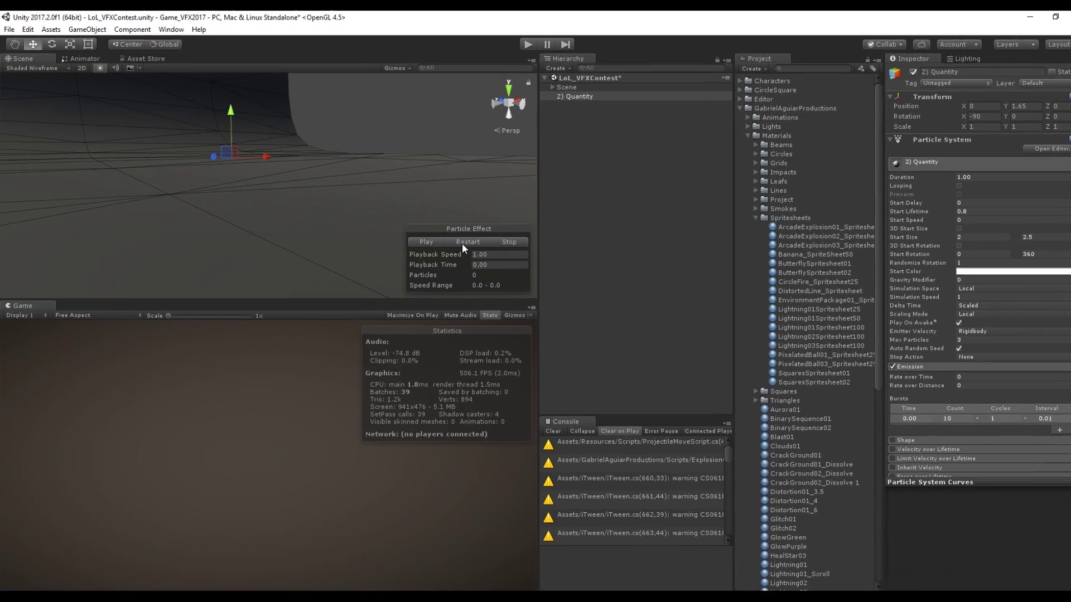
Step: Replay the single 2) Quantity particle effect to examine its rendering cost
{"action": "left_click", "coordinate": [462, 243]}
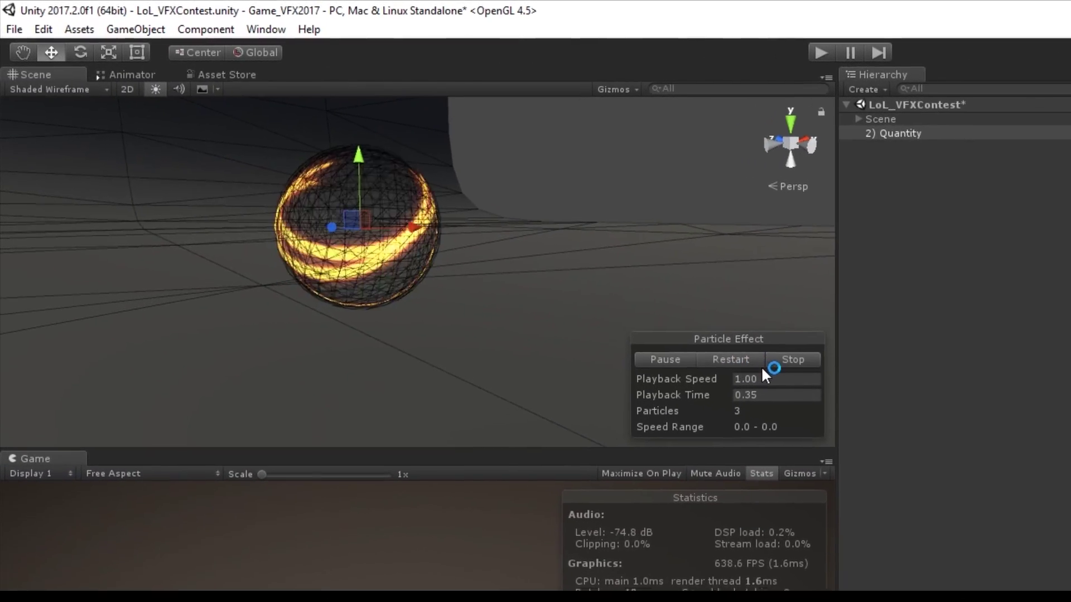
{"action": "left_click", "coordinate": [797, 358]}
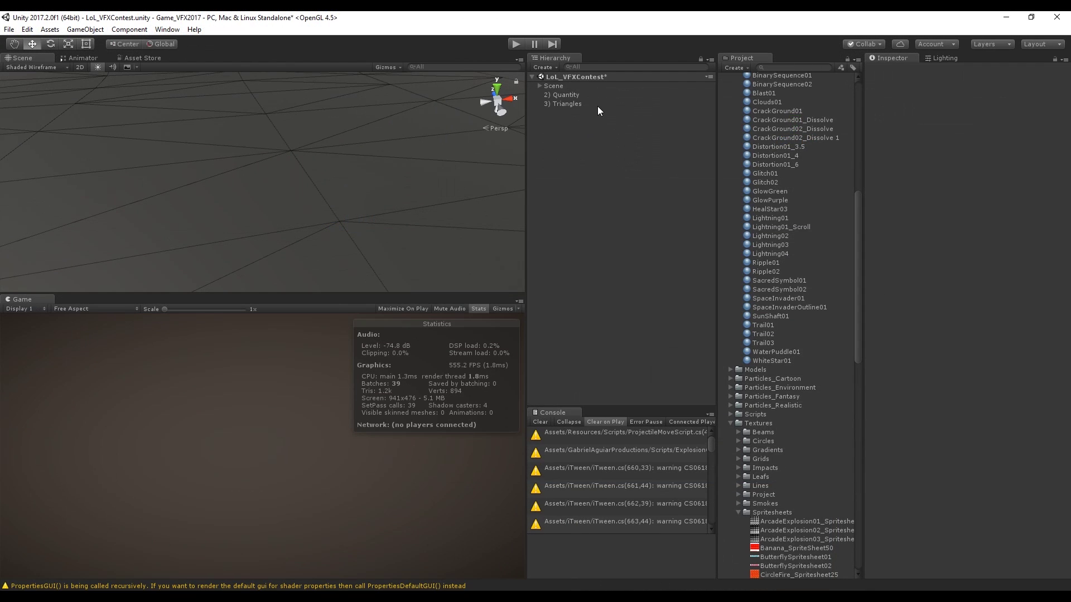
{"action": "left_click", "coordinate": [570, 94]}
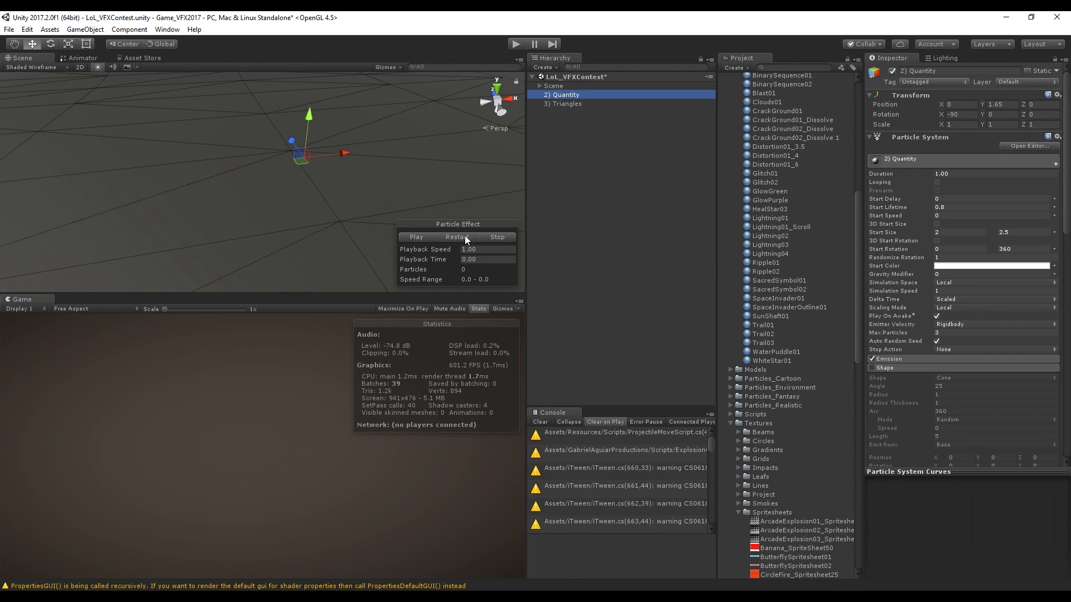
{"action": "left_click", "coordinate": [464, 236]}
{"action": "left_click", "coordinate": [458, 238]}
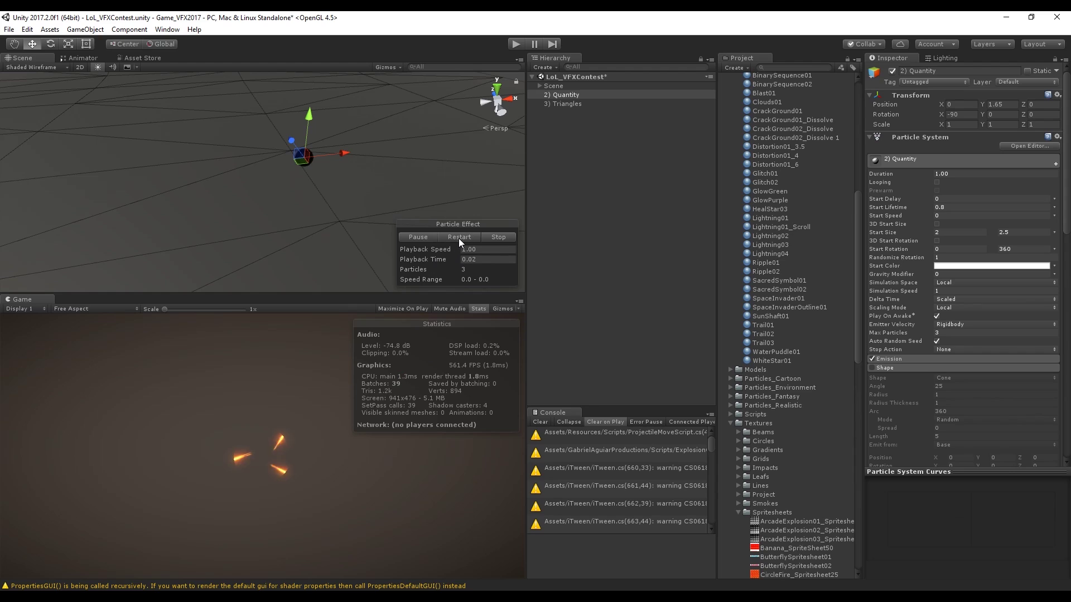
Step: Replay the 3) Triangles particle effect for comparison with the 2) Quantity effect
{"action": "left_click", "coordinate": [575, 105]}
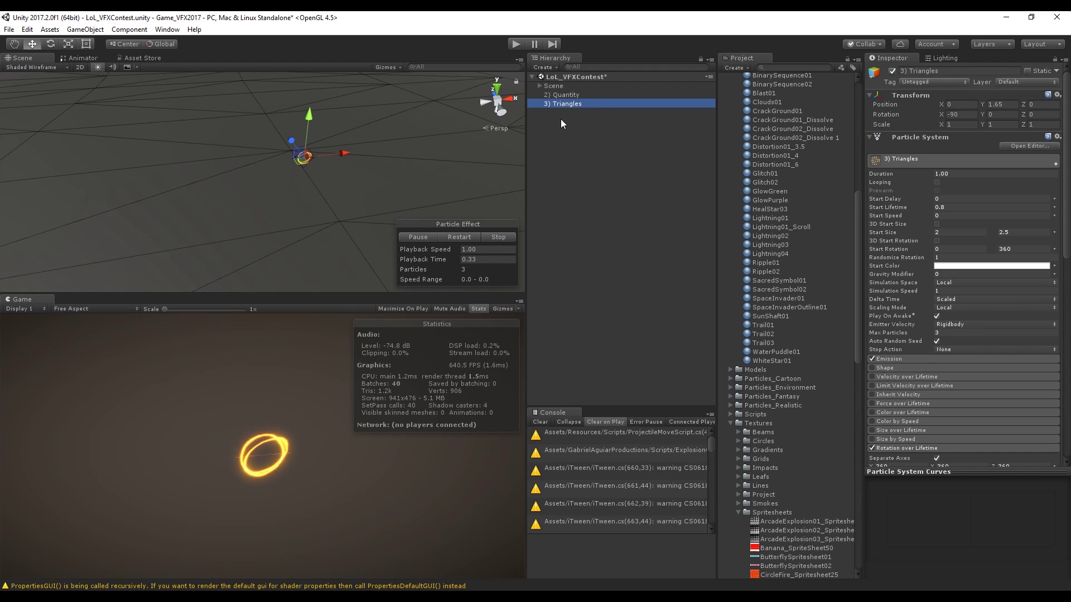
{"action": "left_click", "coordinate": [467, 240]}
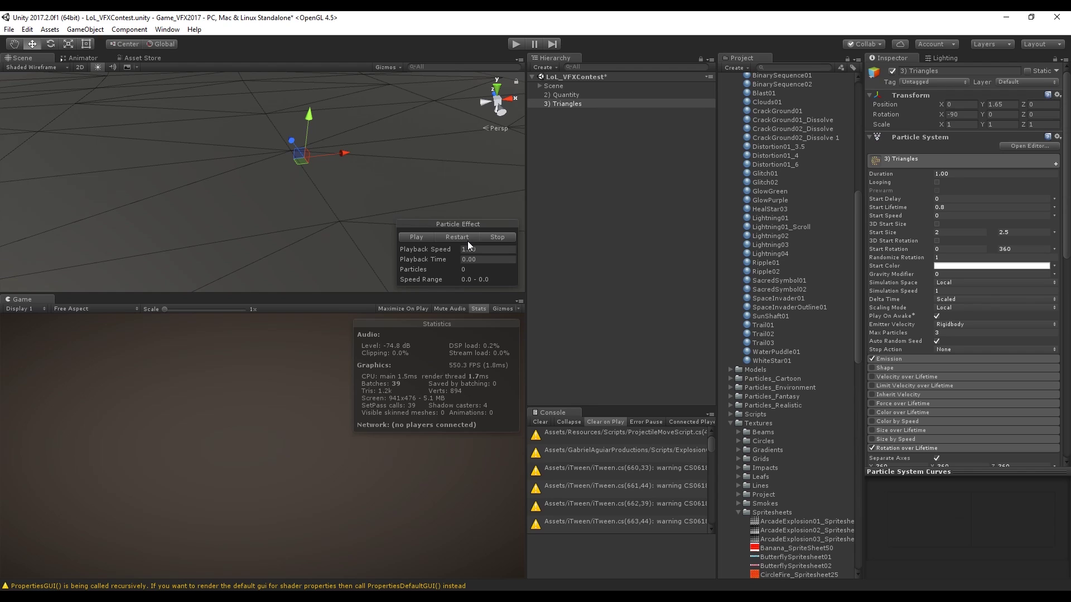
{"action": "left_click", "coordinate": [467, 240]}
Step: Check the renderer settings of 3) Triangles and bring up the Banana_SpriteSheet50.PNG image in the photo viewer
{"action": "scroll", "coordinate": [986, 358], "scroll_direction": "down", "scroll_amount": 10}
{"action": "mouse_move", "coordinate": [724, 600]}
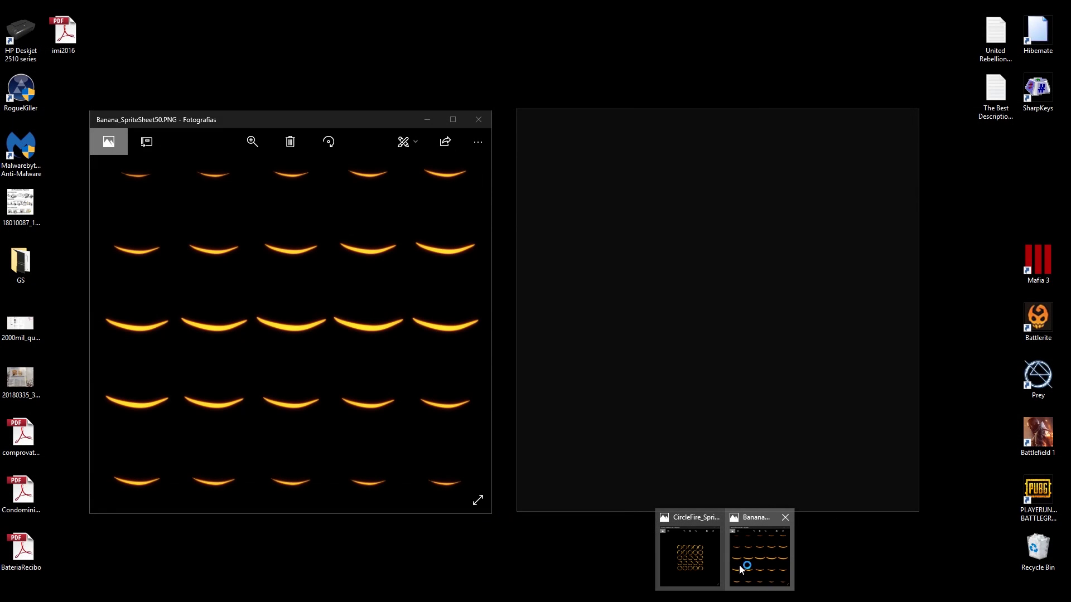
{"action": "left_click", "coordinate": [738, 564]}
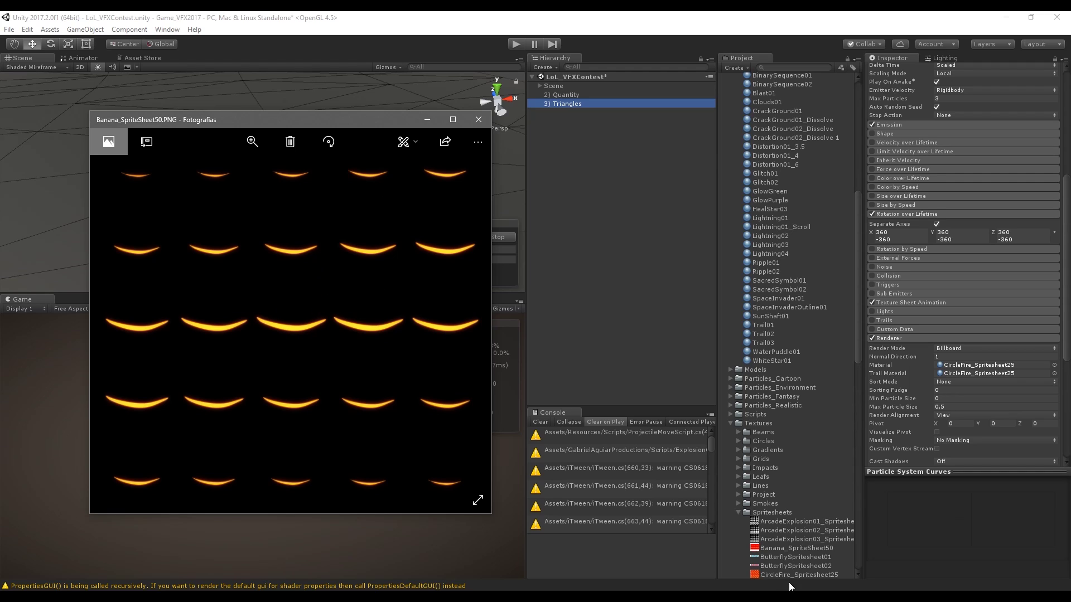
Step: Bring up CircleFire_Spritesheet25.PNG beside the banana sprite sheet to compare both textures, and return to the Unity editor
{"action": "mouse_move", "coordinate": [724, 600]}
{"action": "left_click", "coordinate": [692, 544]}
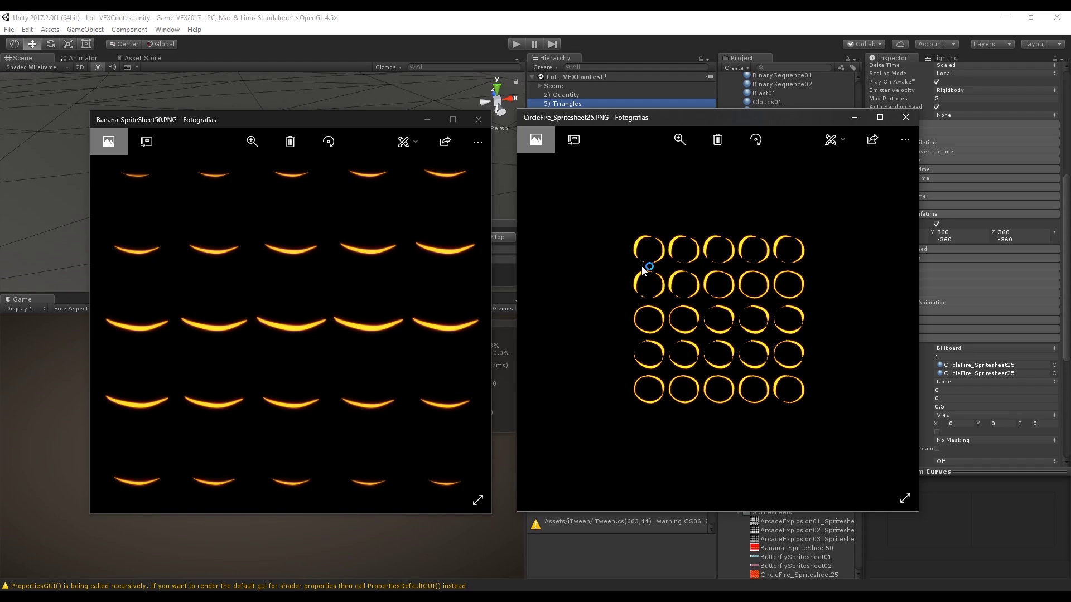
{"action": "left_click", "coordinate": [638, 35]}
Step: Compare the renderer settings and materials of the 2) Quantity and 3) Triangles particle systems
{"action": "left_click", "coordinate": [577, 95]}
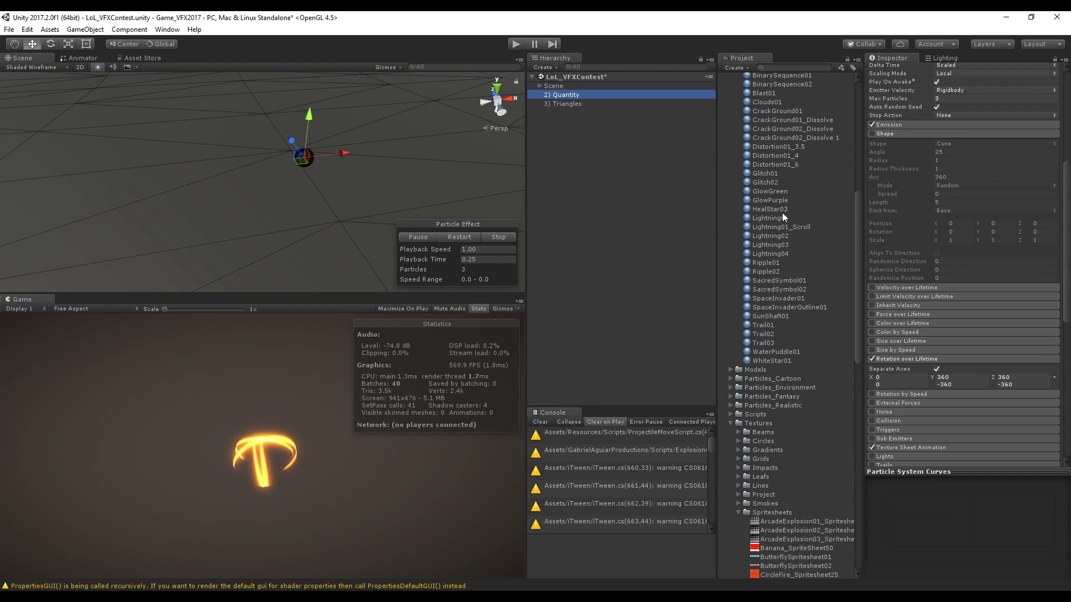
{"action": "scroll", "coordinate": [945, 277], "scroll_direction": "down", "scroll_amount": 8}
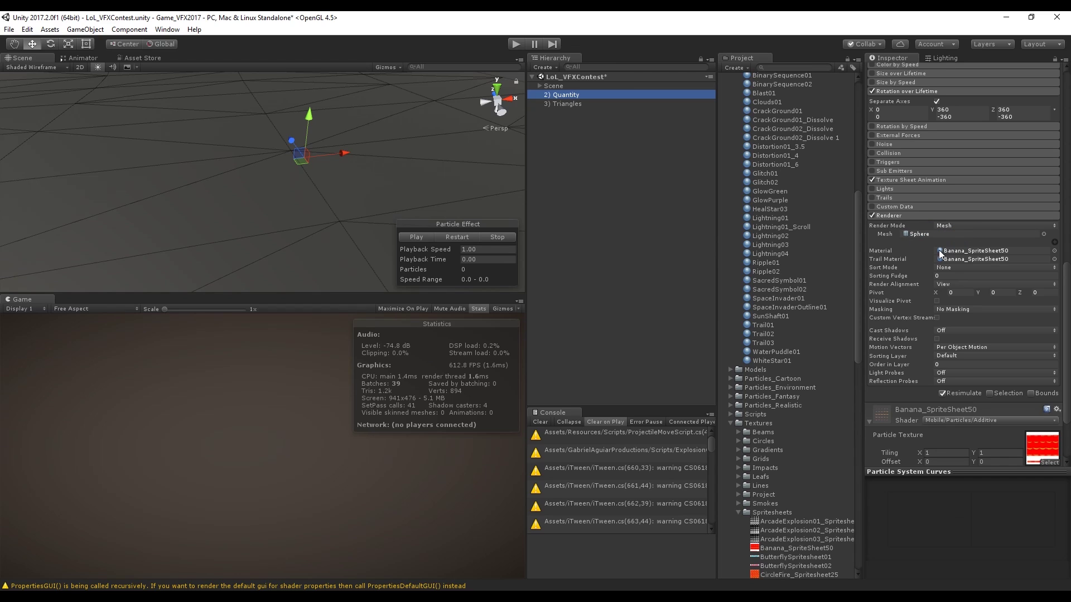
{"action": "left_click", "coordinate": [563, 103]}
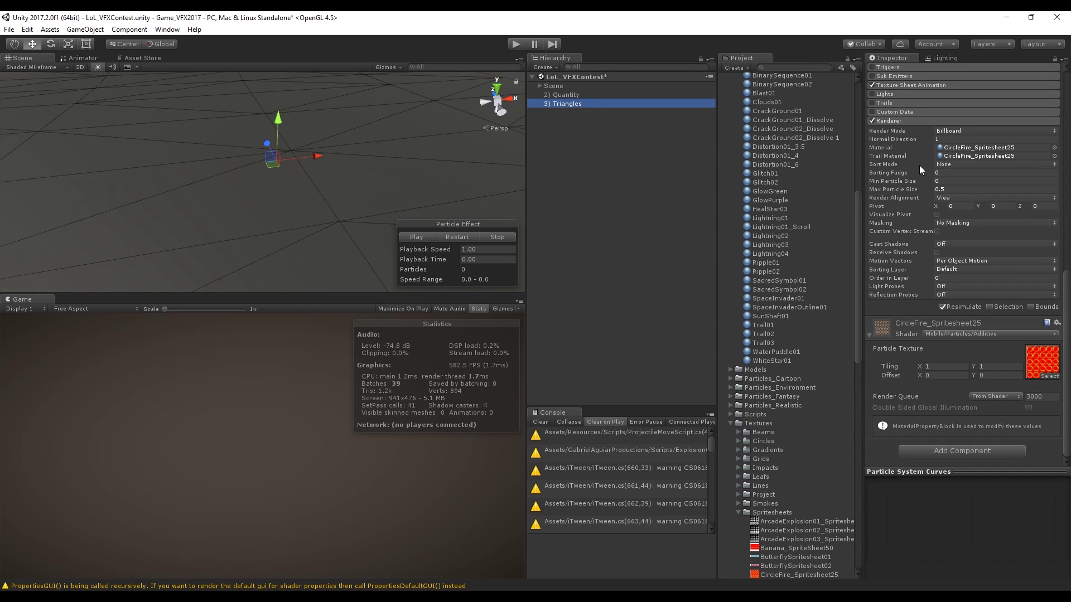
{"action": "scroll", "coordinate": [919, 165], "scroll_direction": "up", "scroll_amount": 1}
Step: Replay 2) Quantity and 3) Triangles alternately to compare their appearance and rendering statistics
{"action": "key", "text": "Up"}
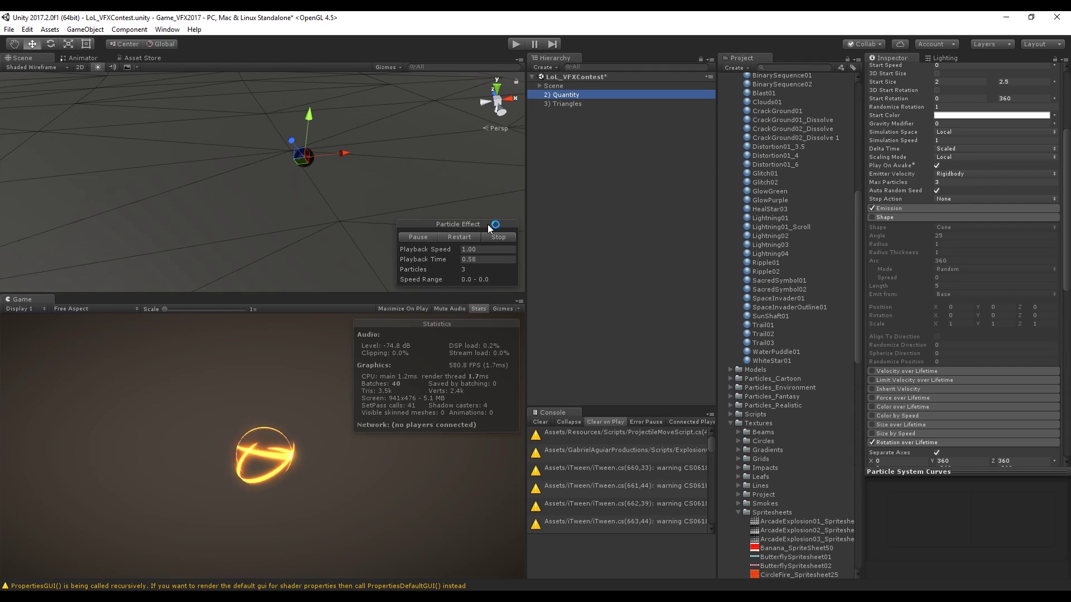
{"action": "left_click", "coordinate": [560, 104]}
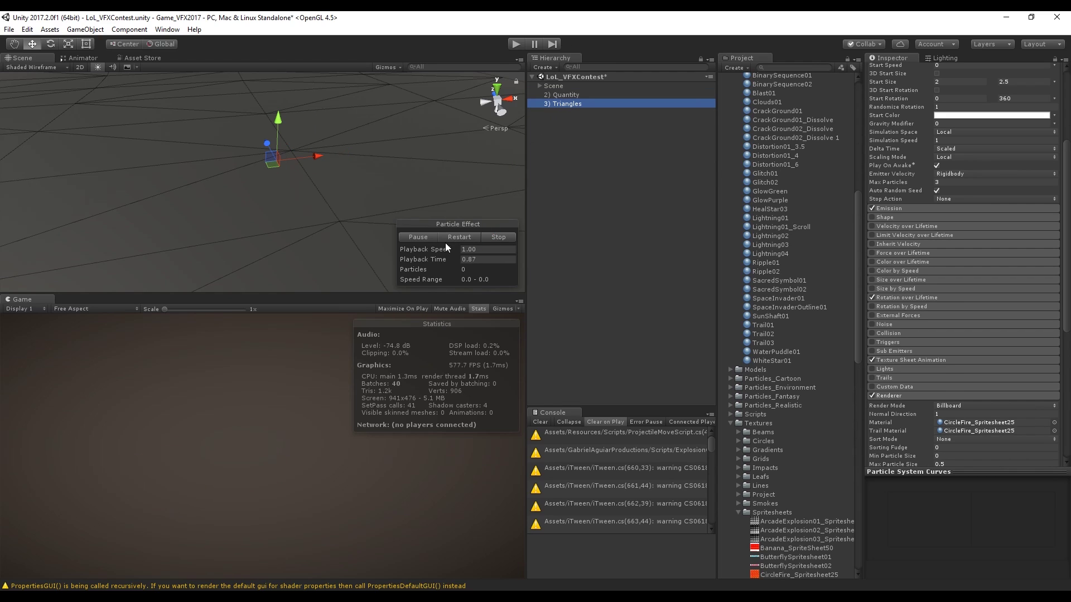
{"action": "left_click", "coordinate": [455, 237]}
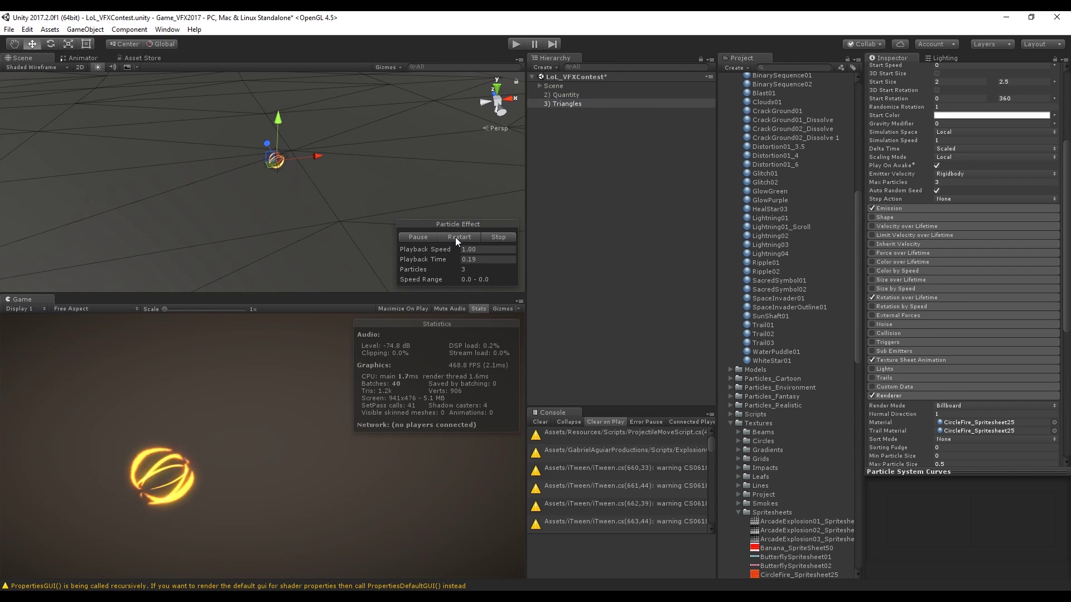
{"action": "left_click", "coordinate": [557, 94]}
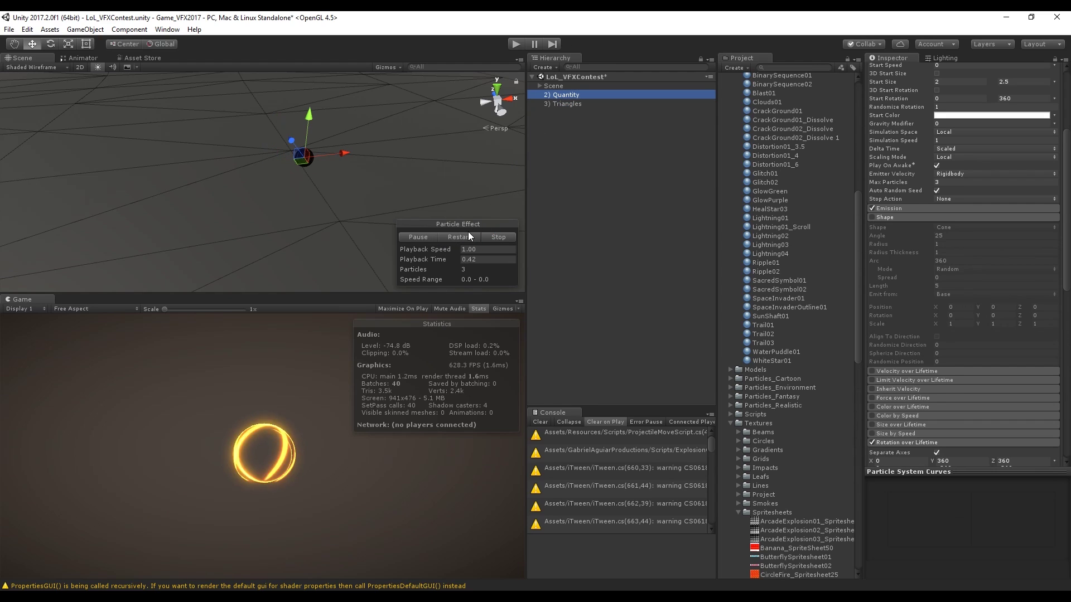
{"action": "left_click", "coordinate": [567, 104]}
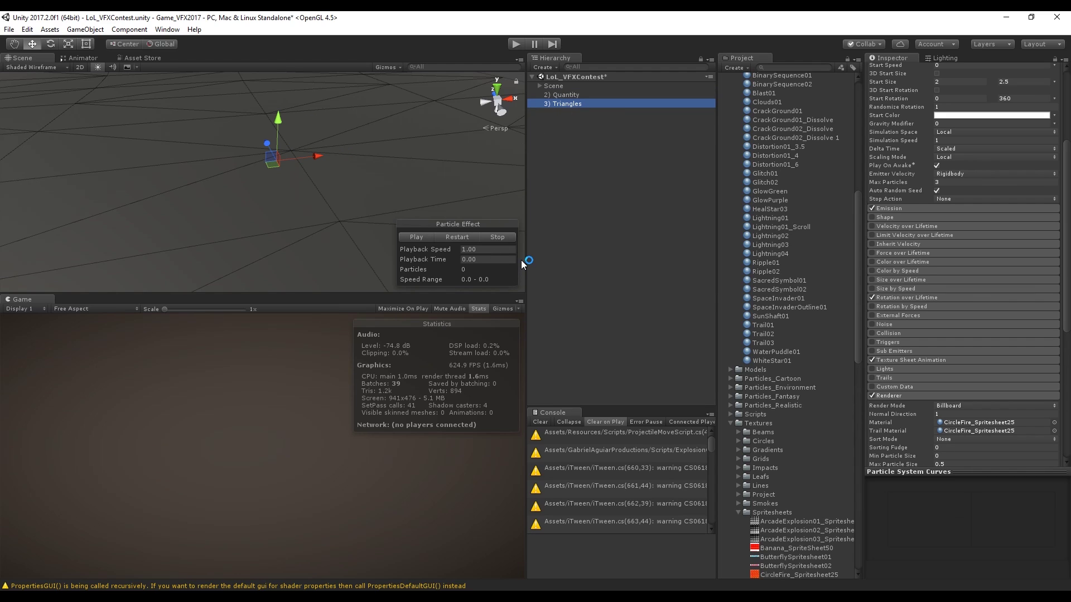
{"action": "left_click", "coordinate": [577, 94]}
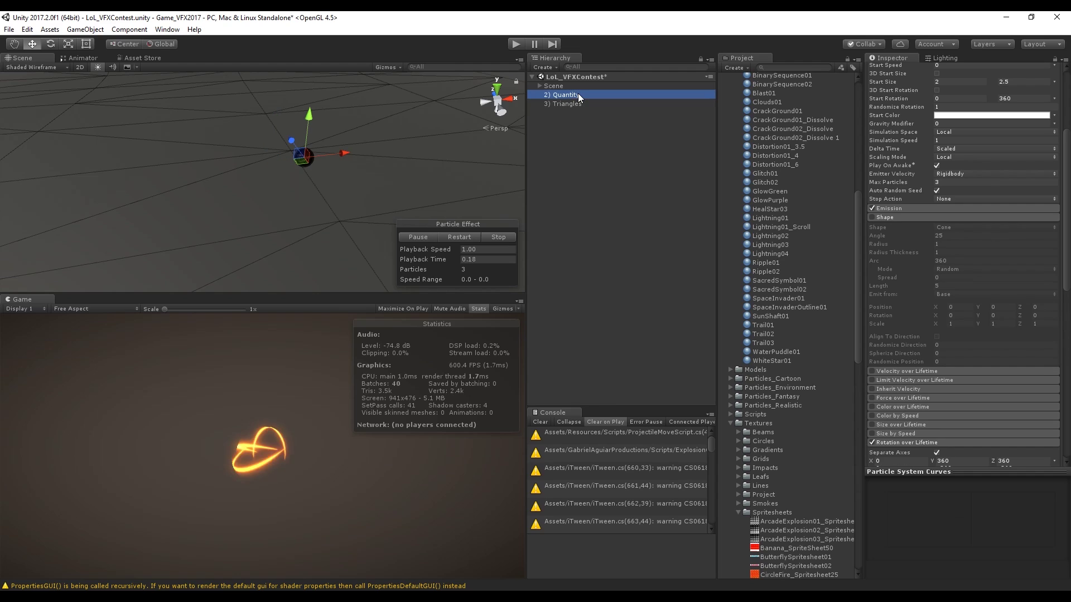
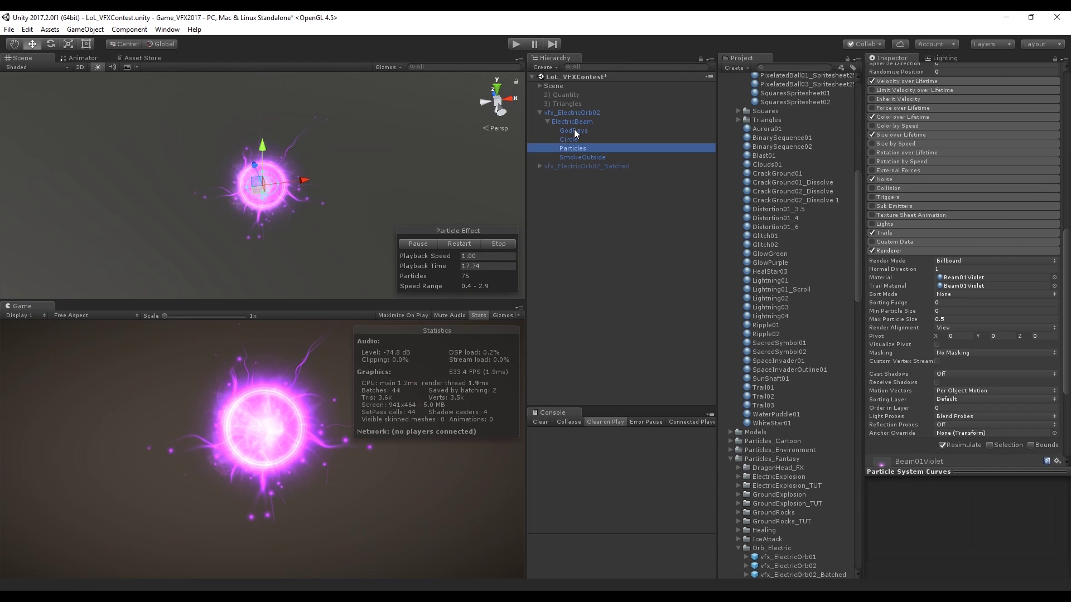
Step: Deactivate the GodRays, Circle, Particles and SmokeOutside children of vfx_ElectricOrb02
{"action": "left_click", "coordinate": [574, 130]}
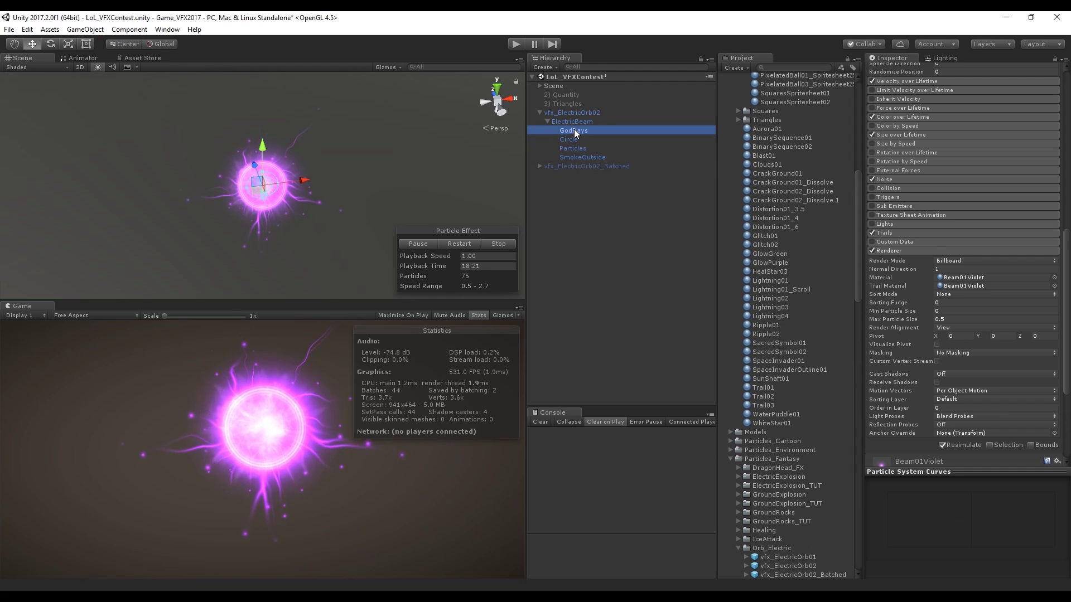
{"action": "left_click", "coordinate": [584, 154], "text": "shift"}
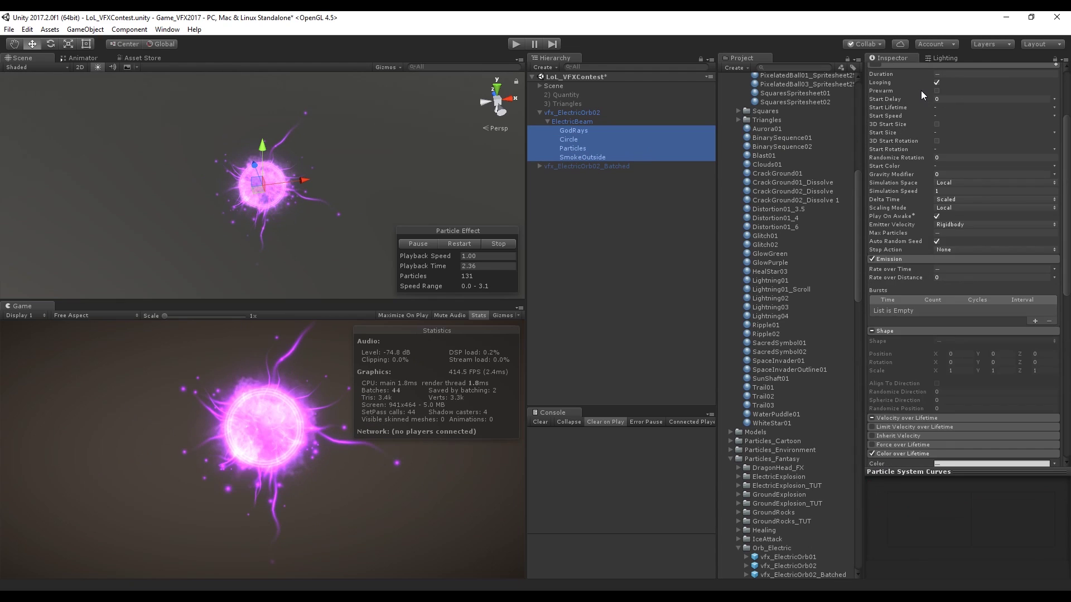
{"action": "left_click", "coordinate": [892, 71]}
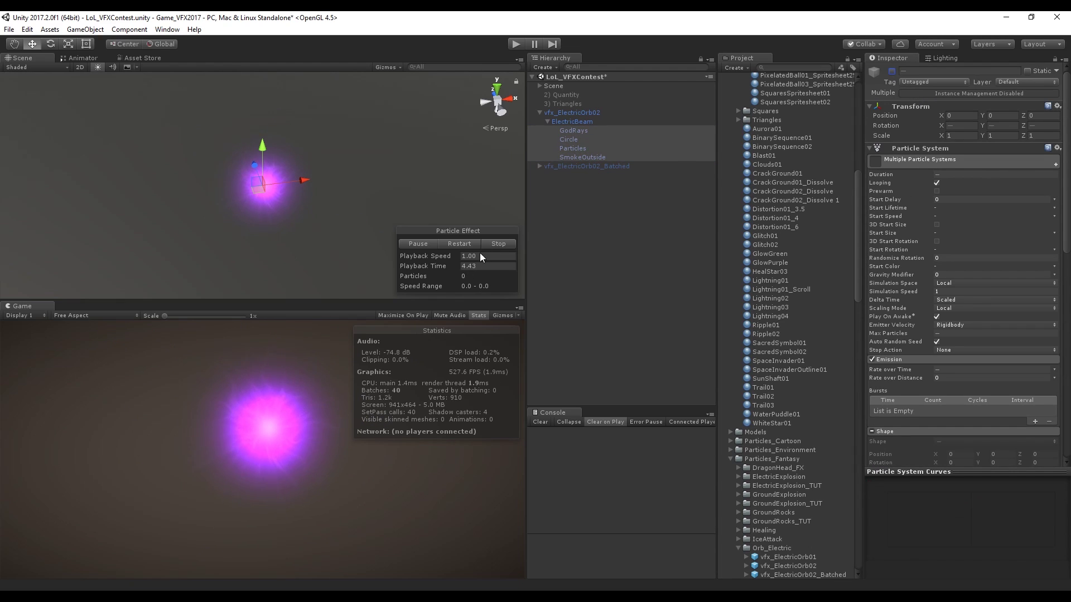
Step: Replay the ElectricBeam system of vfx_ElectricOrb02 on its own to examine its batches, and stop the playback
{"action": "left_click", "coordinate": [572, 121]}
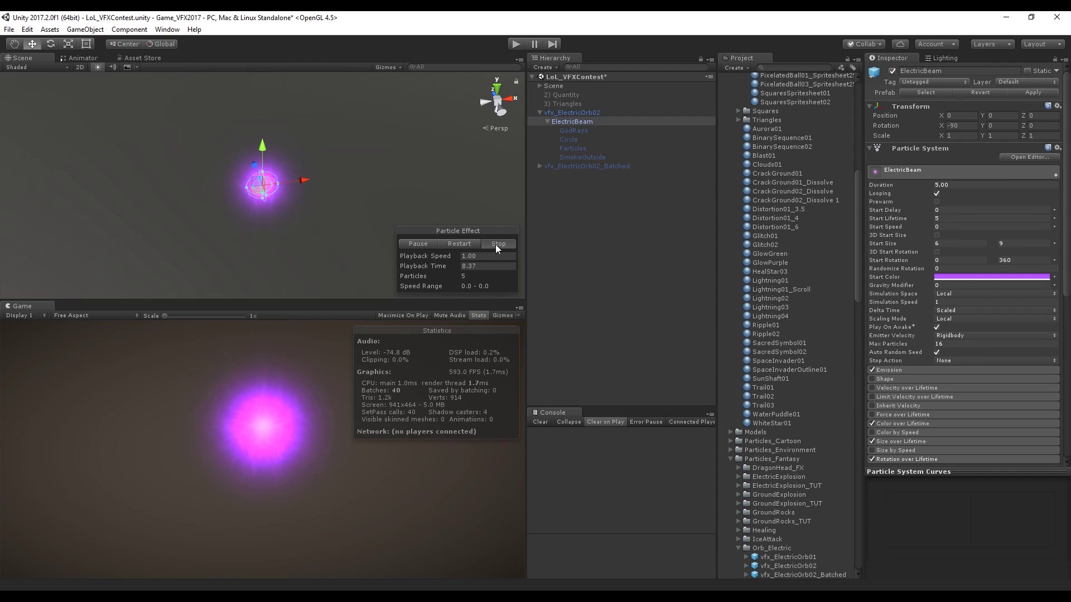
{"action": "left_click", "coordinate": [450, 244]}
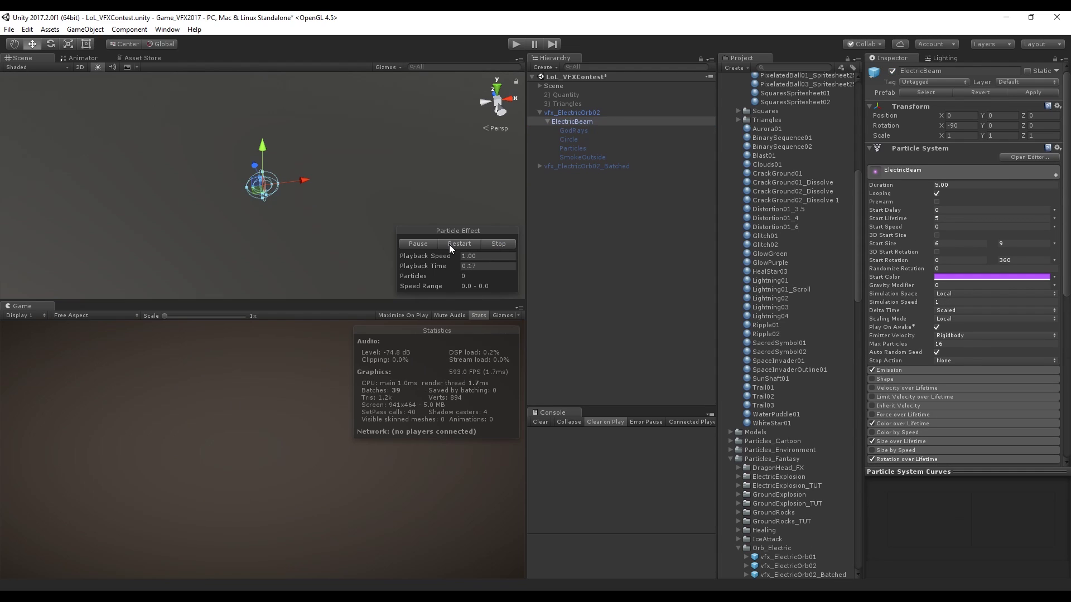
{"action": "left_click", "coordinate": [501, 244]}
Step: Activate vfx_ElectricOrb02_Batched and preview its ElectricBeam with all child systems to examine the batching statistics
{"action": "left_click", "coordinate": [561, 166]}
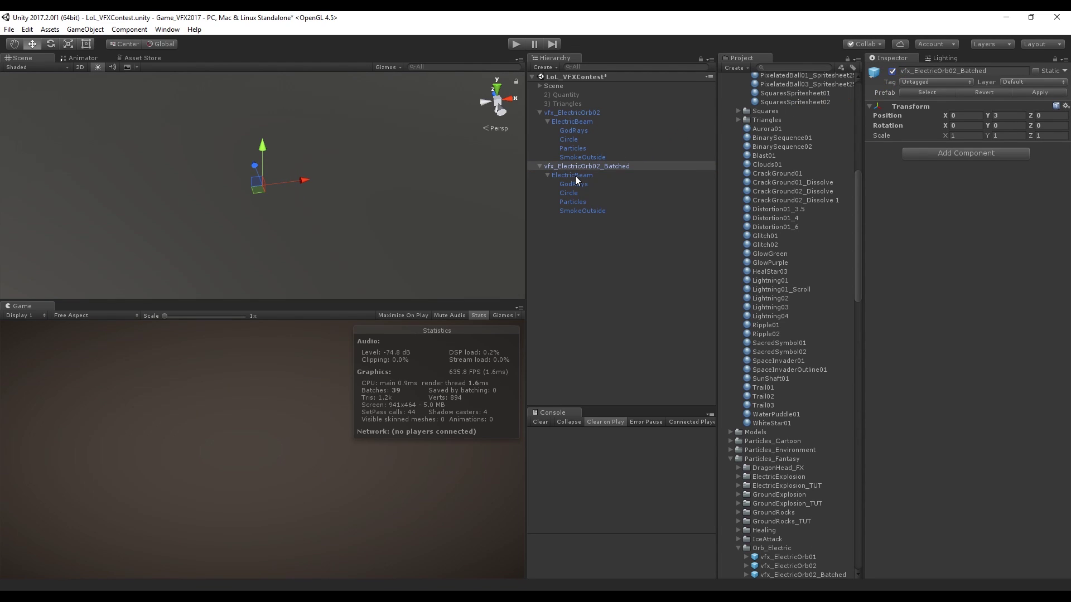
{"action": "left_click", "coordinate": [574, 176]}
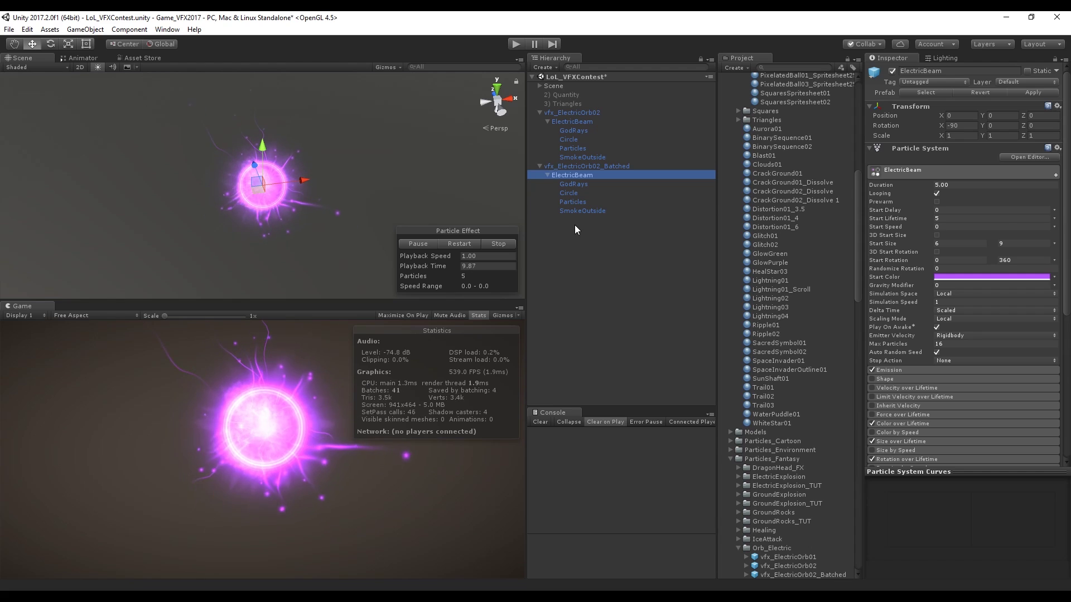
Step: Set the trail material of the batched orb's Particles system to None and turn off its Trails module
{"action": "left_click", "coordinate": [572, 202]}
{"action": "scroll", "coordinate": [942, 341], "scroll_direction": "down", "scroll_amount": 10}
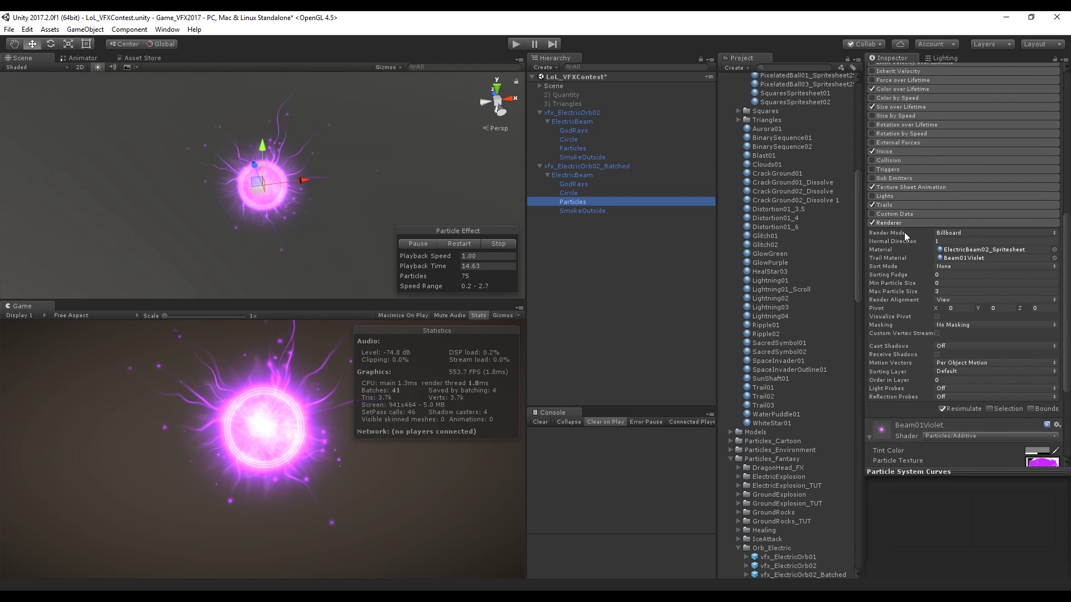
{"action": "scroll", "coordinate": [904, 232], "scroll_direction": "up", "scroll_amount": 1}
{"action": "left_click", "coordinate": [1054, 274]}
{"action": "type", "text": "aaa"}
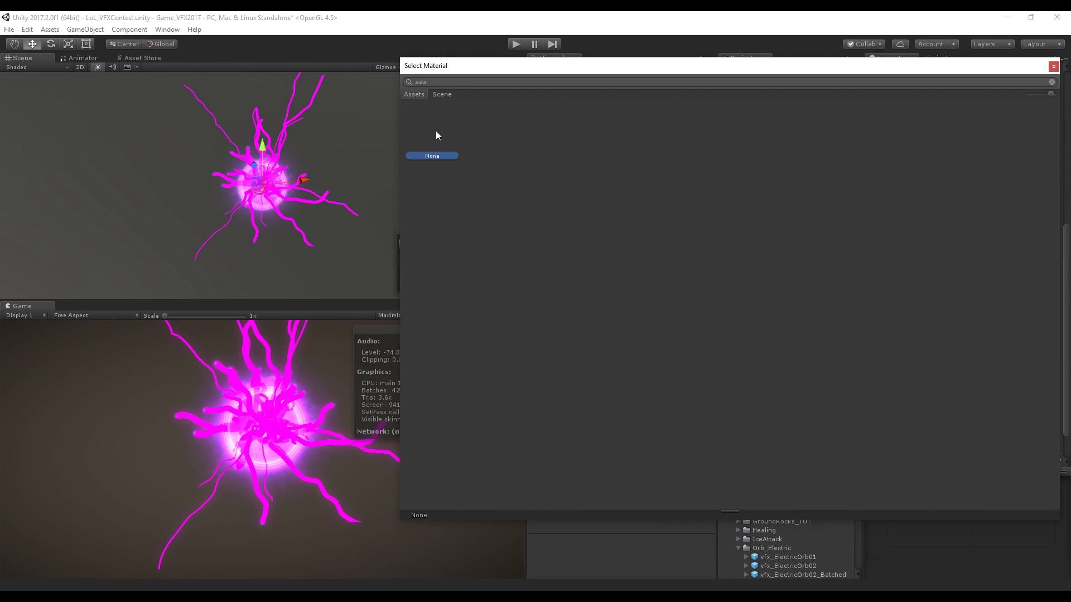
{"action": "double_click", "coordinate": [435, 131]}
{"action": "left_click", "coordinate": [871, 184]}
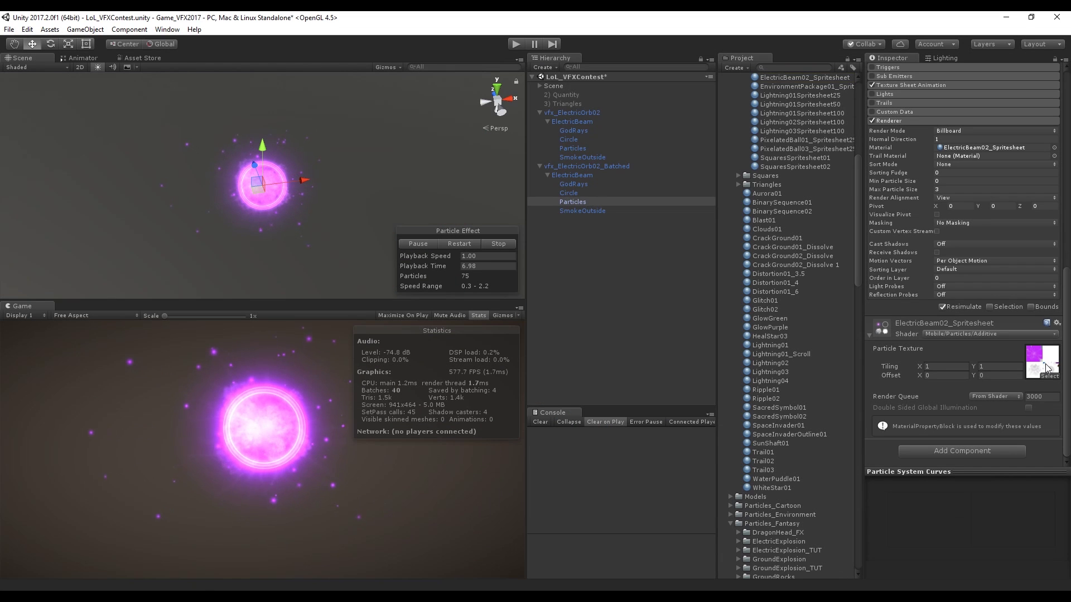
Step: View the Particles material's texture ElectricBeam02_Spritesheet.png in the photo viewer and close it
{"action": "double_click", "coordinate": [1042, 452]}
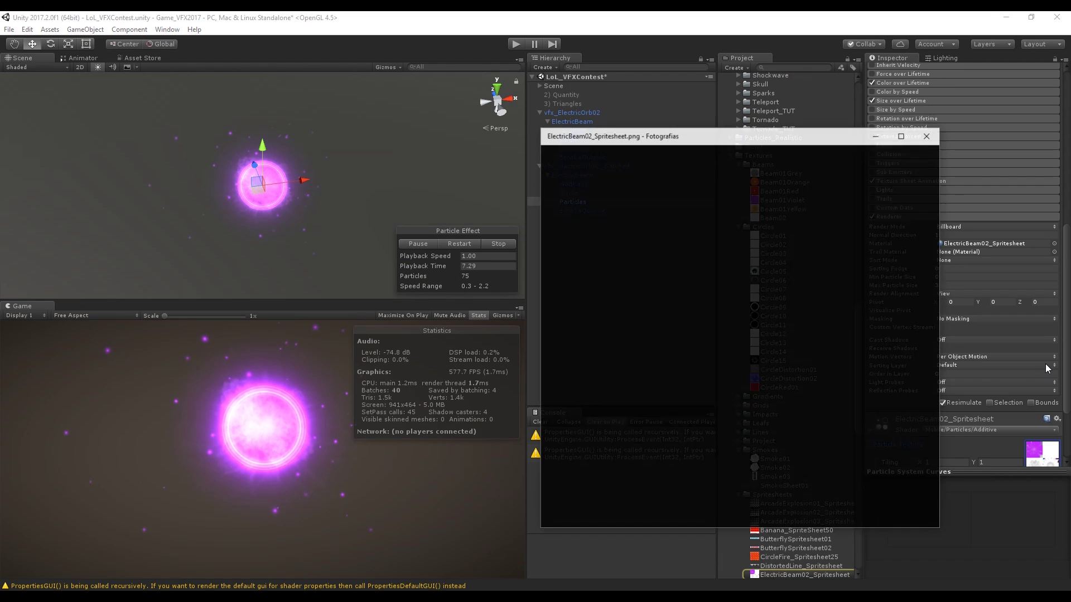
{"action": "left_click_drag", "start_coordinate": [659, 142], "coordinate": [195, 155]}
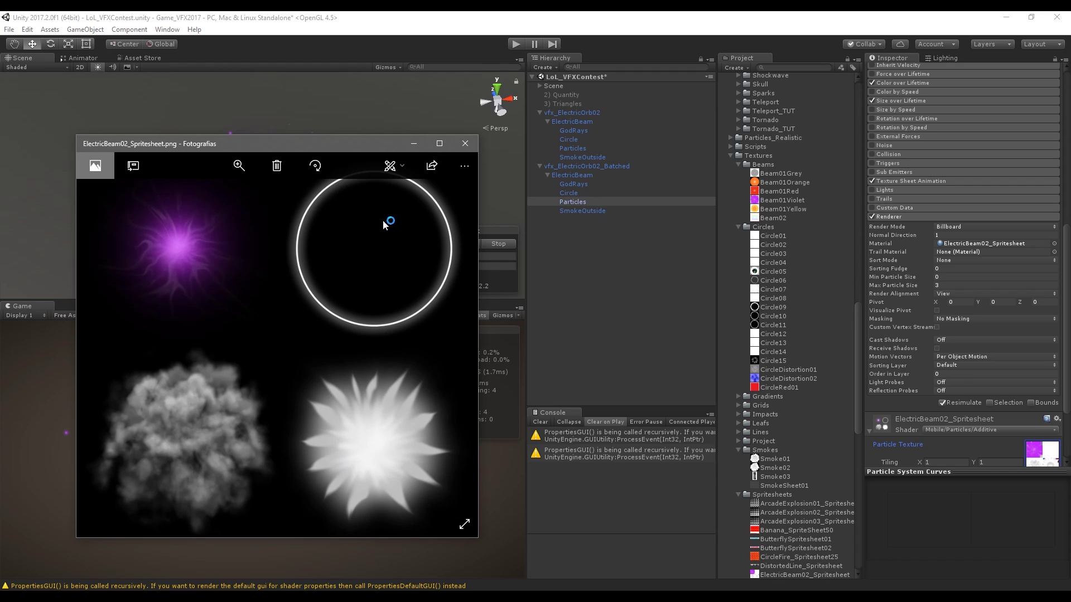
{"action": "left_click", "coordinate": [475, 143]}
Step: Deactivate GodRays, Circle, Particles and SmokeOutside in vfx_ElectricOrb02_Batched and replay its ElectricBeam alone
{"action": "left_click", "coordinate": [584, 183]}
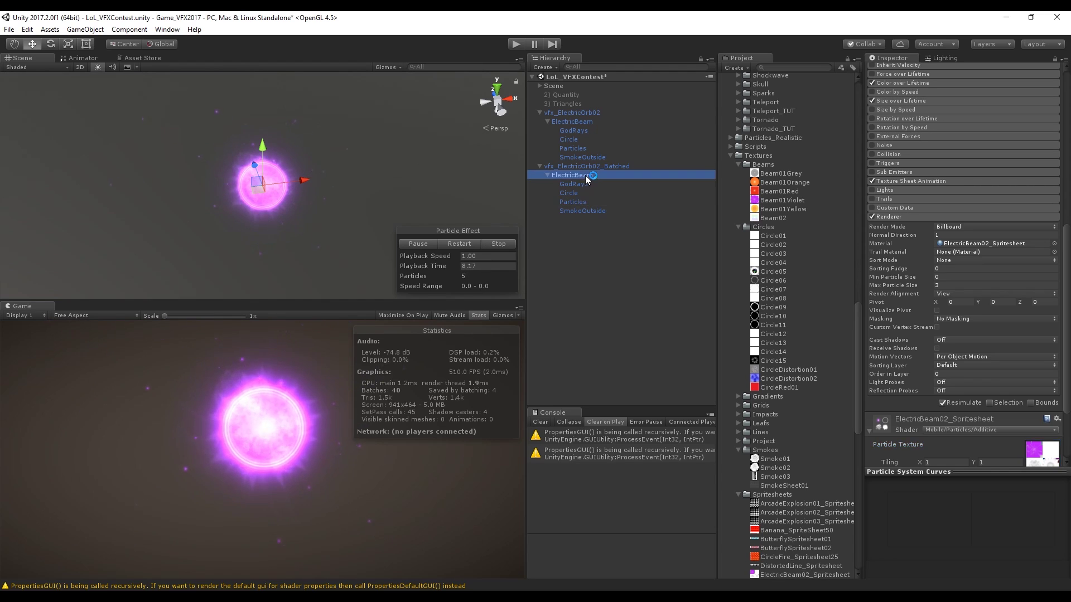
{"action": "left_click", "coordinate": [588, 212], "text": "shift"}
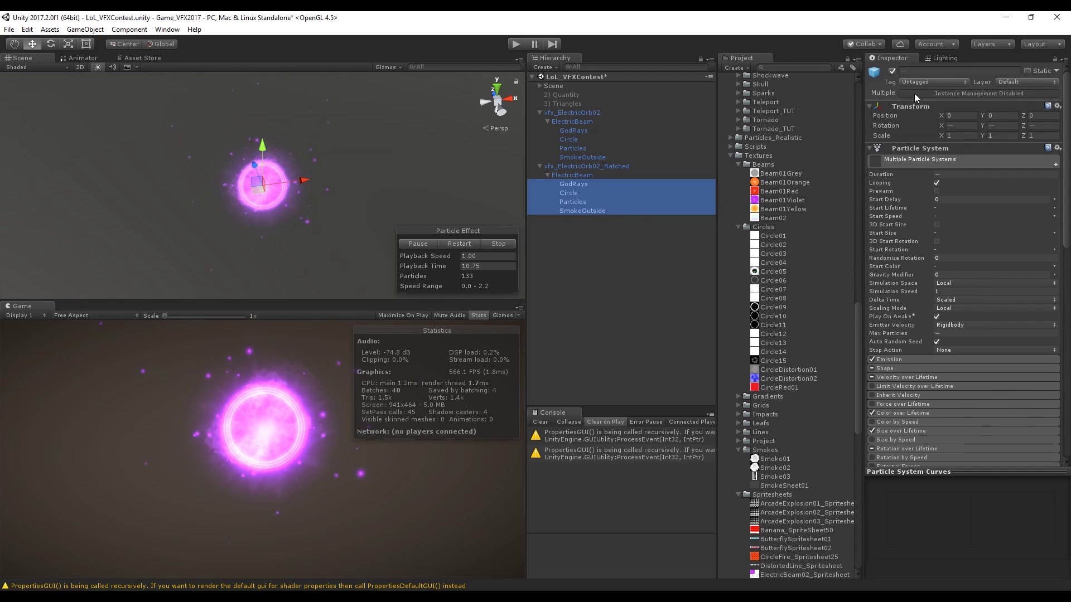
{"action": "left_click", "coordinate": [571, 174]}
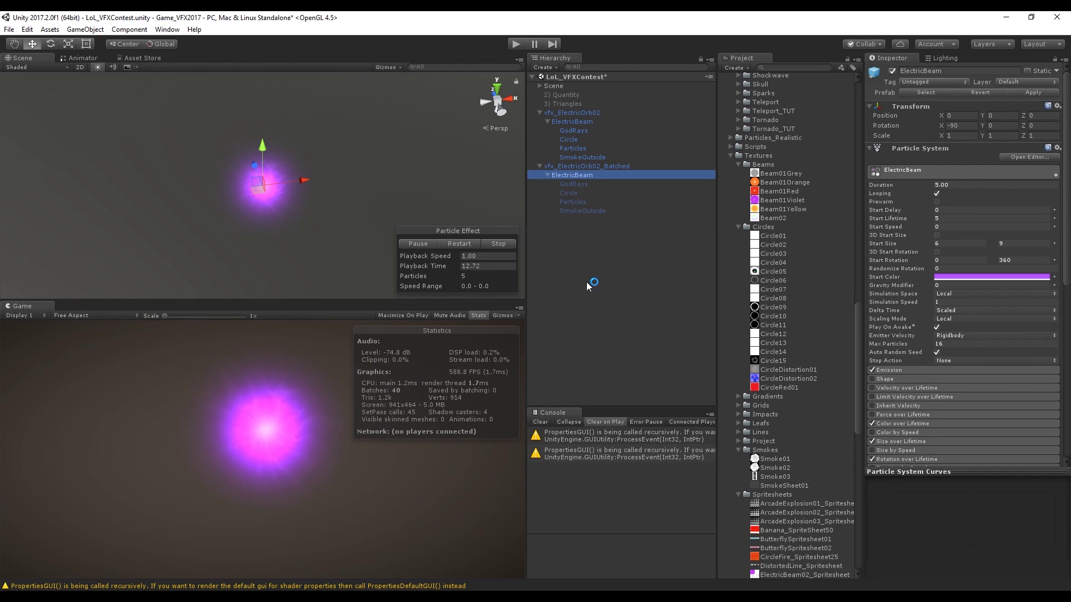
{"action": "left_click", "coordinate": [458, 243]}
Step: Turn the batched ElectricBeam's Texture Sheet Animation module off and back on to compare the effect
{"action": "scroll", "coordinate": [1029, 409], "scroll_direction": "down", "scroll_amount": 10}
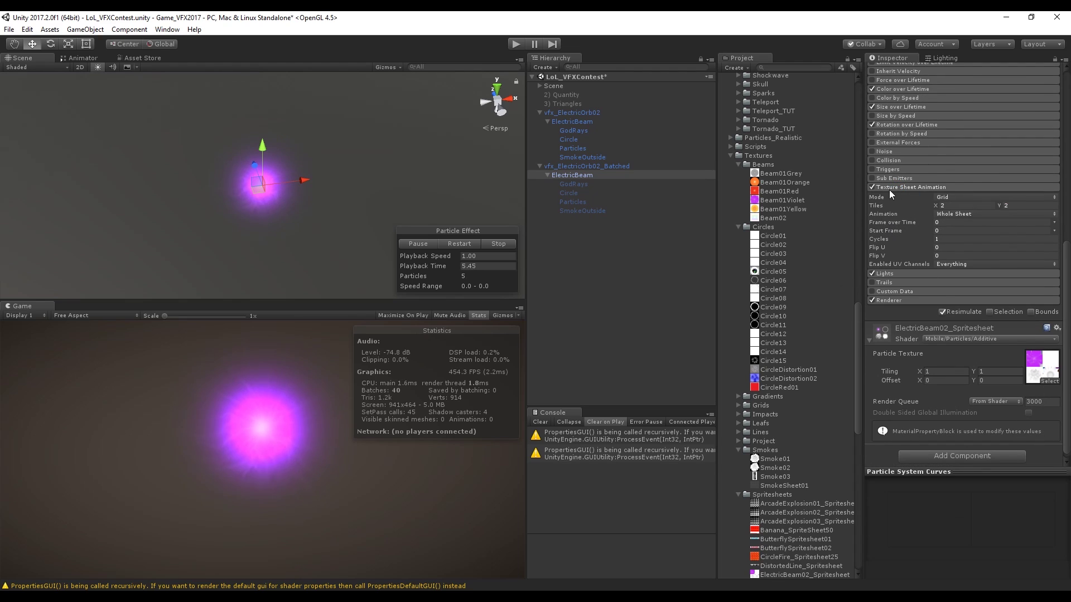
{"action": "left_click", "coordinate": [872, 187]}
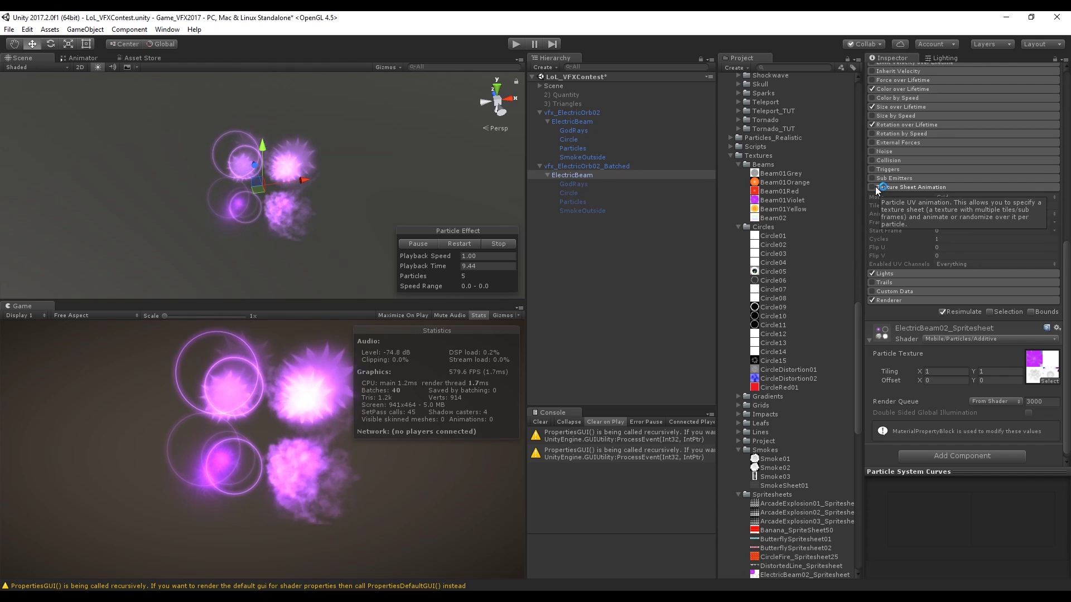
{"action": "left_click", "coordinate": [872, 186]}
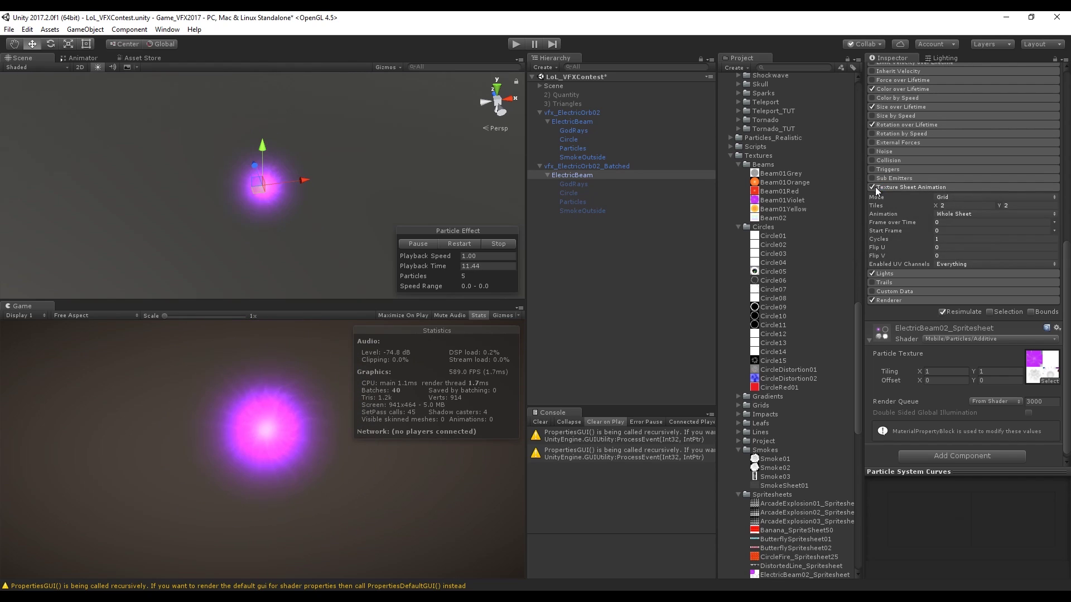
Step: View the batched ElectricBeam's particle texture again to check its sprite frames, and close the image
{"action": "double_click", "coordinate": [1035, 357]}
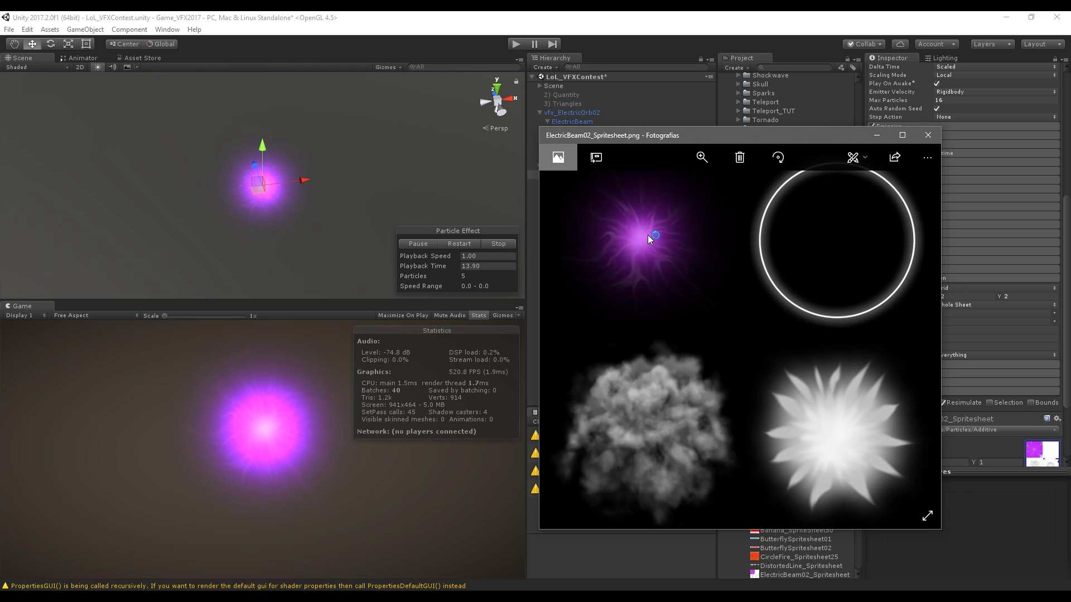
{"action": "left_click_drag", "start_coordinate": [819, 138], "coordinate": [706, 146]}
{"action": "left_click", "coordinate": [815, 143]}
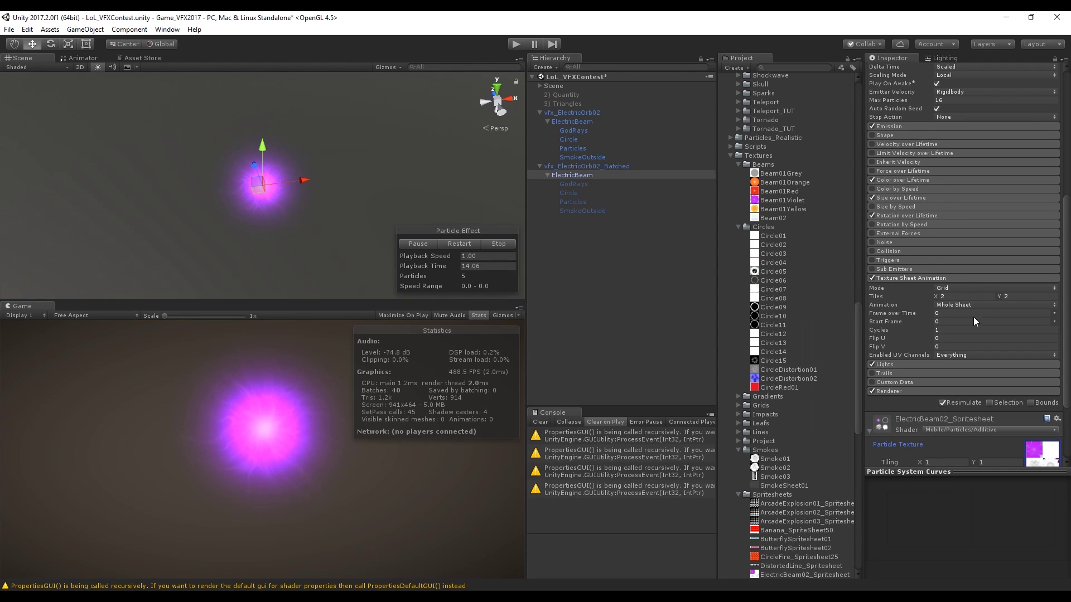
Step: Reactivate GodRays in vfx_ElectricOrb02_Batched and review its particle settings
{"action": "key", "text": "Down"}
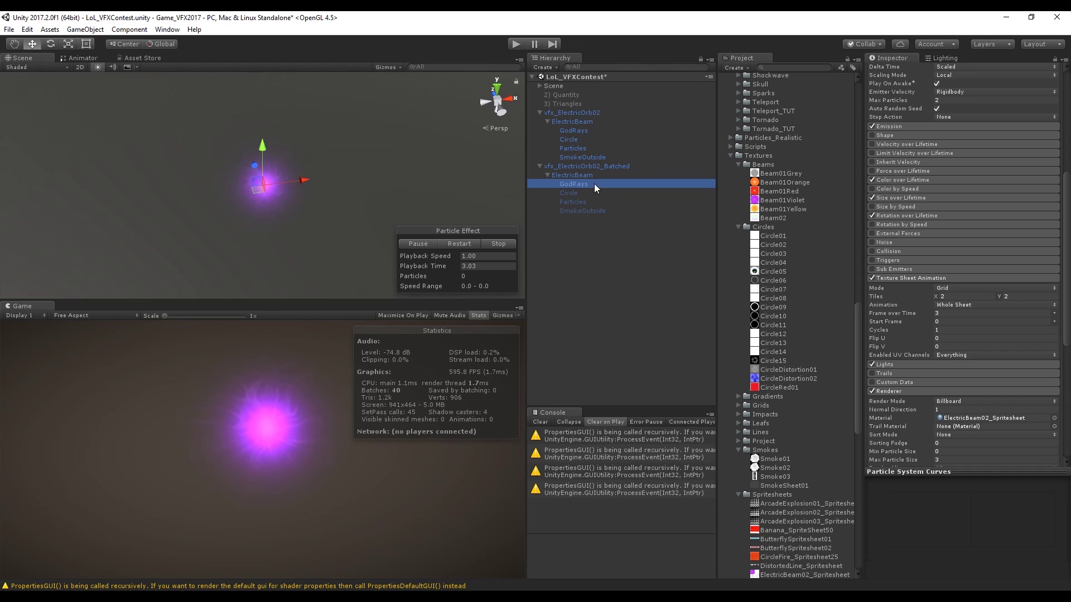
{"action": "scroll", "coordinate": [910, 85], "scroll_direction": "up", "scroll_amount": 10}
{"action": "left_click", "coordinate": [891, 290]}
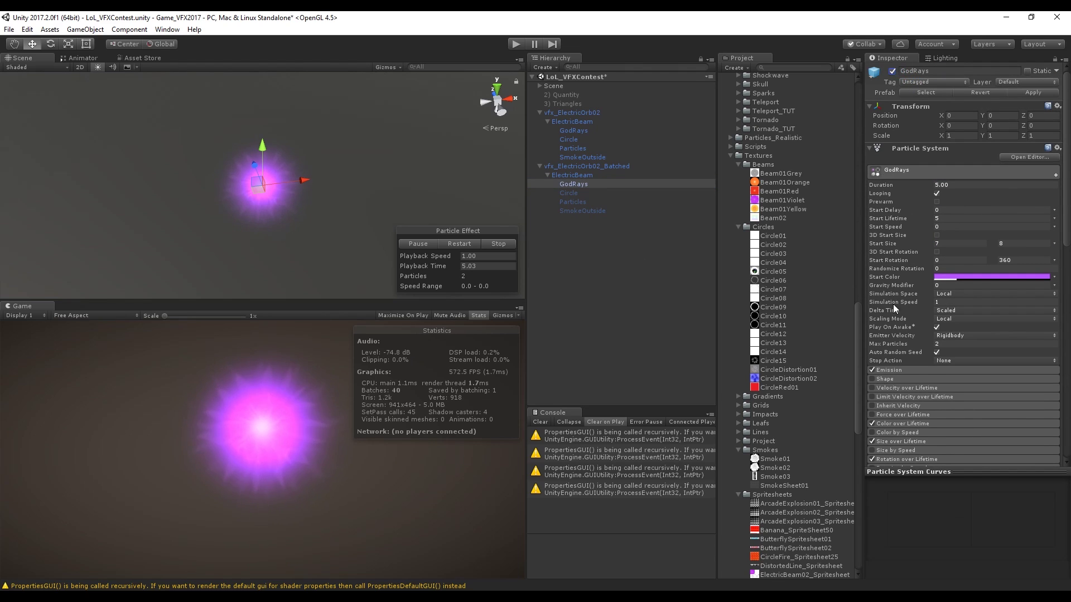
{"action": "scroll", "coordinate": [893, 296], "scroll_direction": "down", "scroll_amount": 8}
Step: Reactivate Circle in vfx_ElectricOrb02_Batched and check its Texture Sheet Animation settings
{"action": "left_click", "coordinate": [569, 193]}
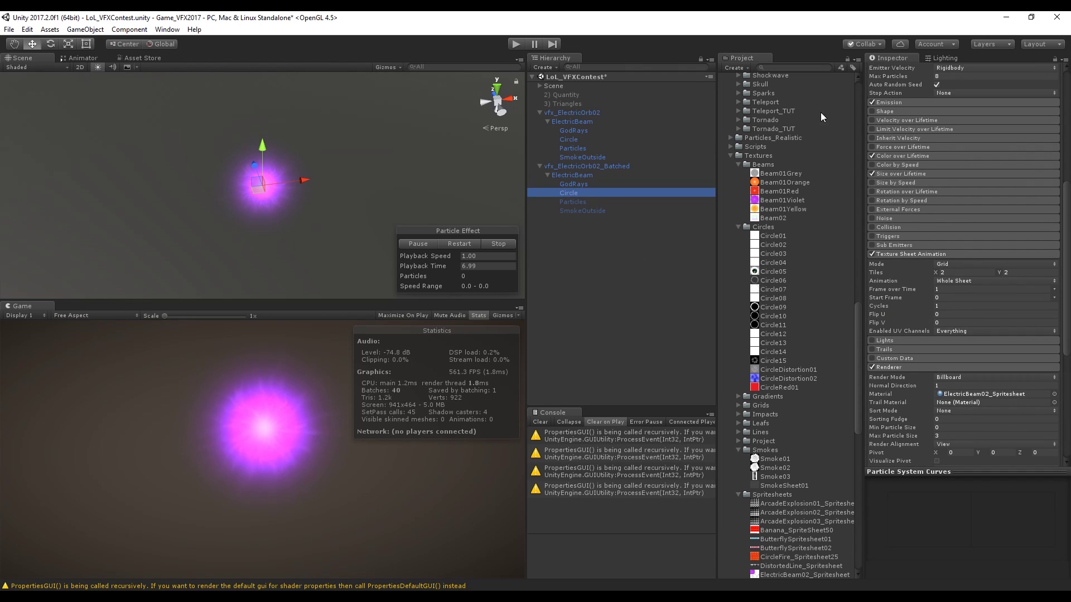
{"action": "scroll", "coordinate": [796, 116], "scroll_direction": "up", "scroll_amount": 5}
{"action": "scroll", "coordinate": [909, 167], "scroll_direction": "down", "scroll_amount": 2}
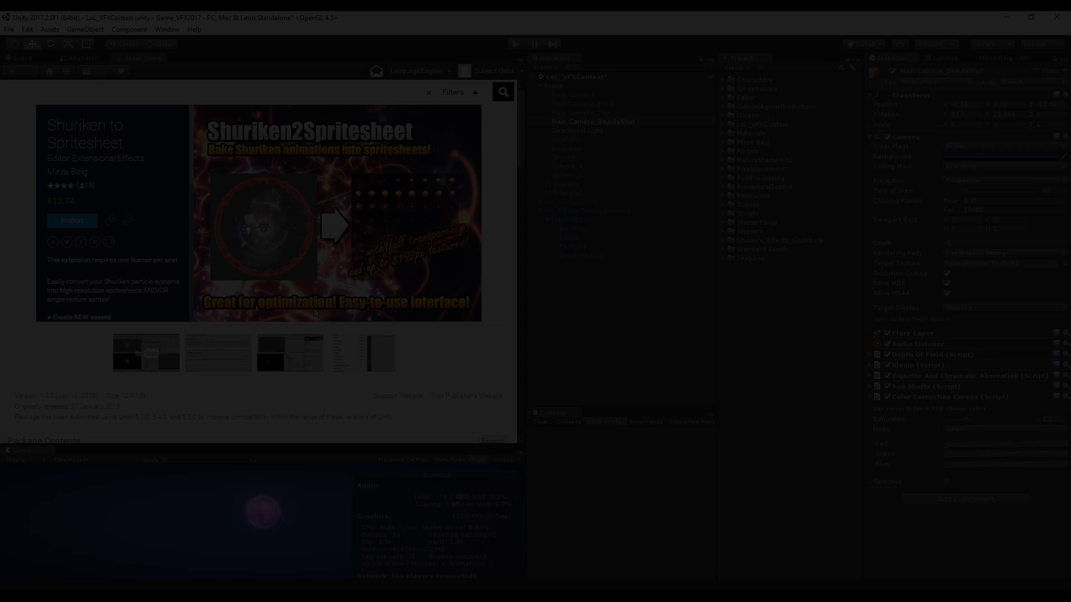
Step: Review the Shuriken to Spritesheet asset's description and package contents in the Asset Store, and enlarge the Game view
{"action": "scroll", "coordinate": [170, 226], "scroll_direction": "down", "scroll_amount": 10}
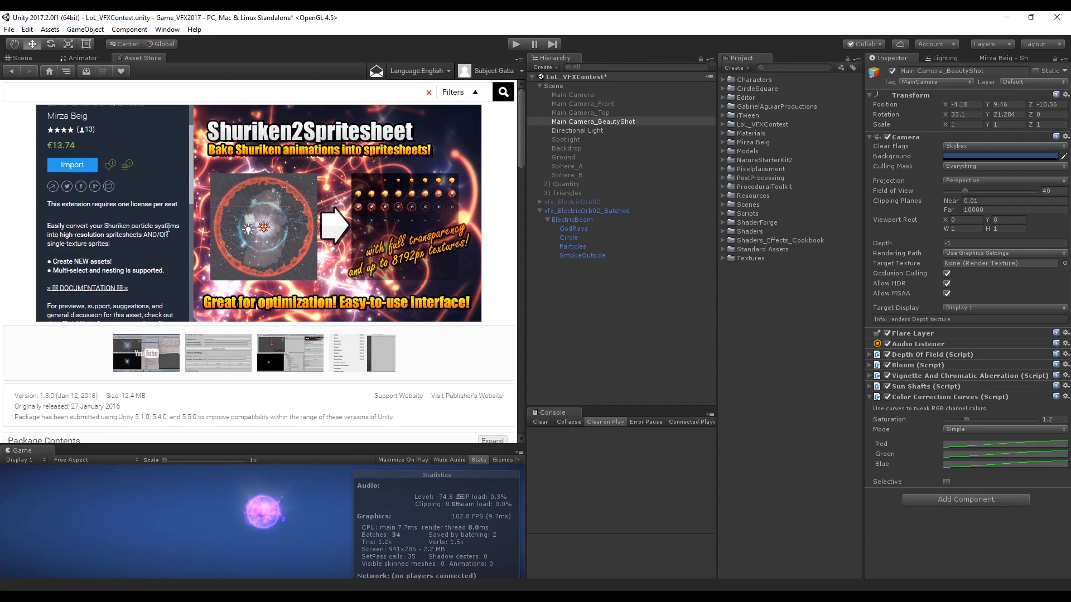
{"action": "scroll", "coordinate": [163, 235], "scroll_direction": "down", "scroll_amount": 5}
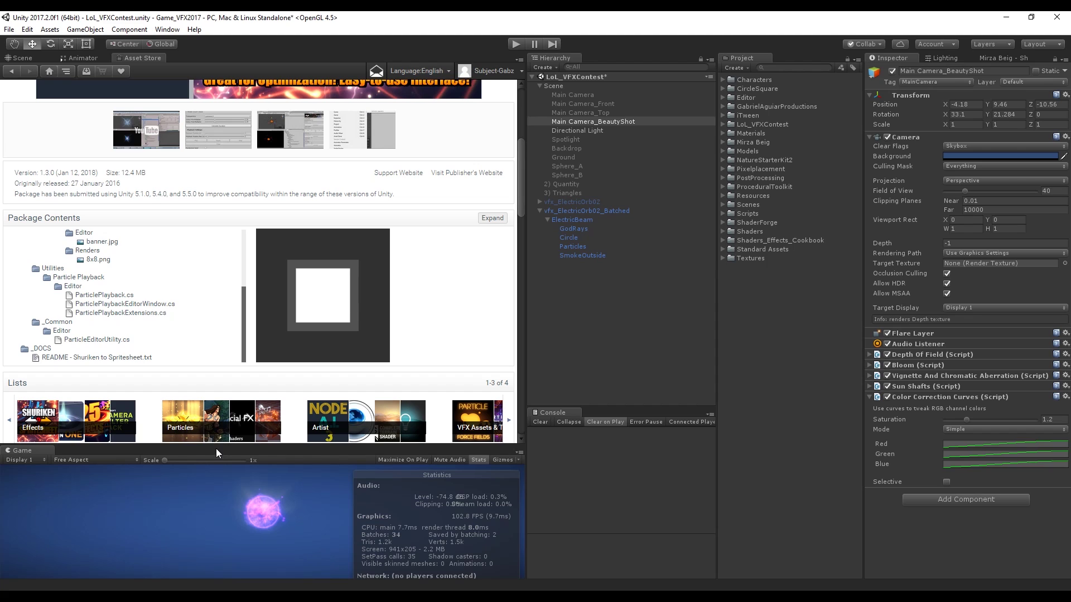
{"action": "left_click_drag", "start_coordinate": [215, 447], "coordinate": [215, 269]}
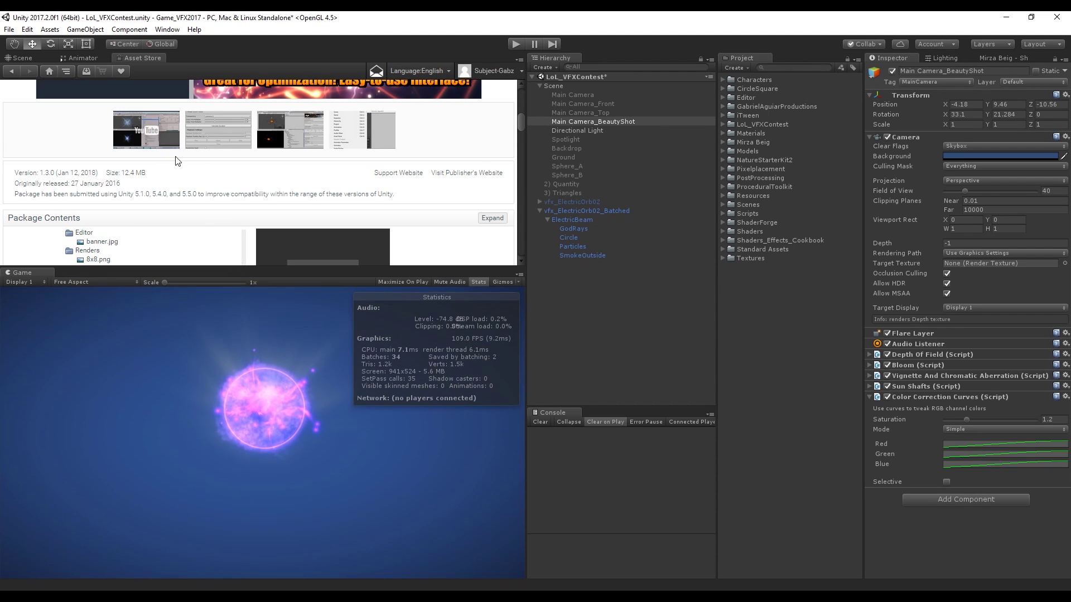
{"action": "scroll", "coordinate": [137, 124], "scroll_direction": "up", "scroll_amount": 5}
Step: Return to the Scene view, select the batched orb's ElectricBeam, and bring up the Shuriken to Spritesheet tool
{"action": "left_click", "coordinate": [22, 58]}
{"action": "left_click", "coordinate": [281, 202]}
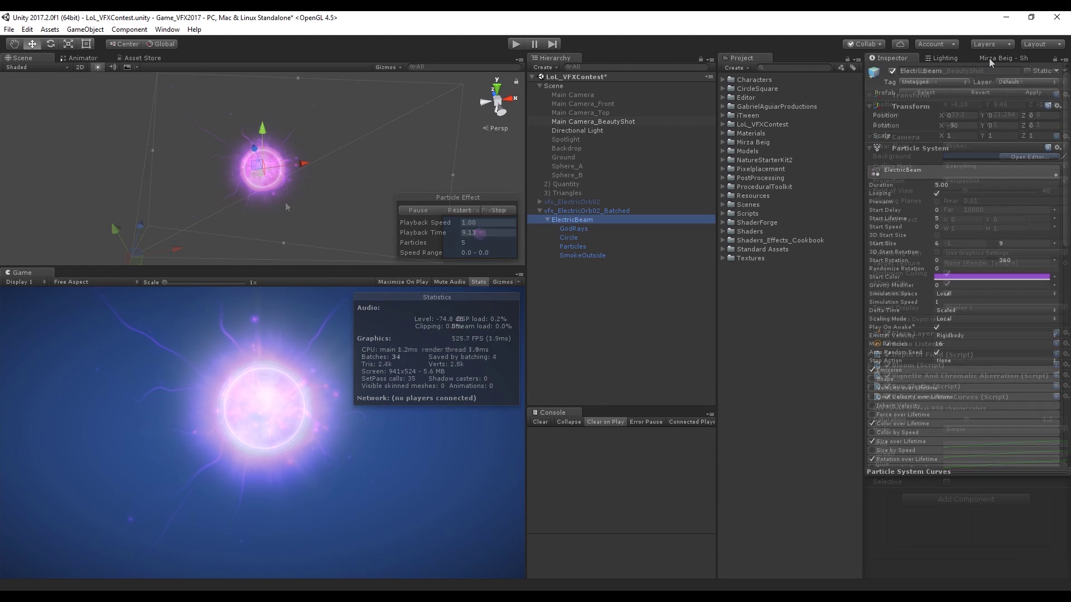
{"action": "left_click", "coordinate": [992, 58]}
{"action": "scroll", "coordinate": [948, 139], "scroll_direction": "up", "scroll_amount": 1}
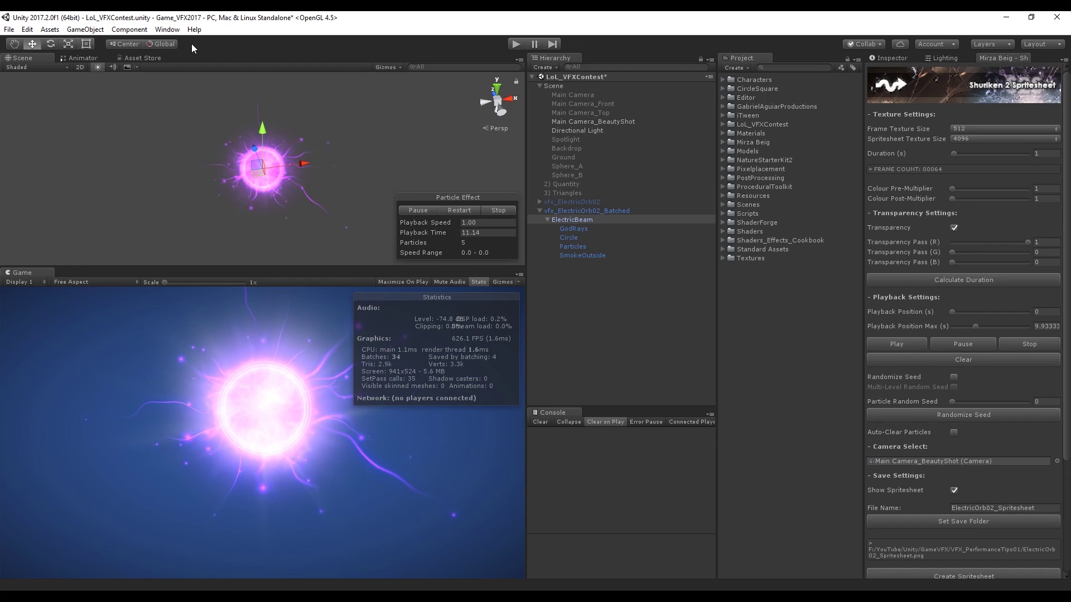
{"action": "left_click", "coordinate": [167, 29]}
{"action": "mouse_move", "coordinate": [222, 87]}
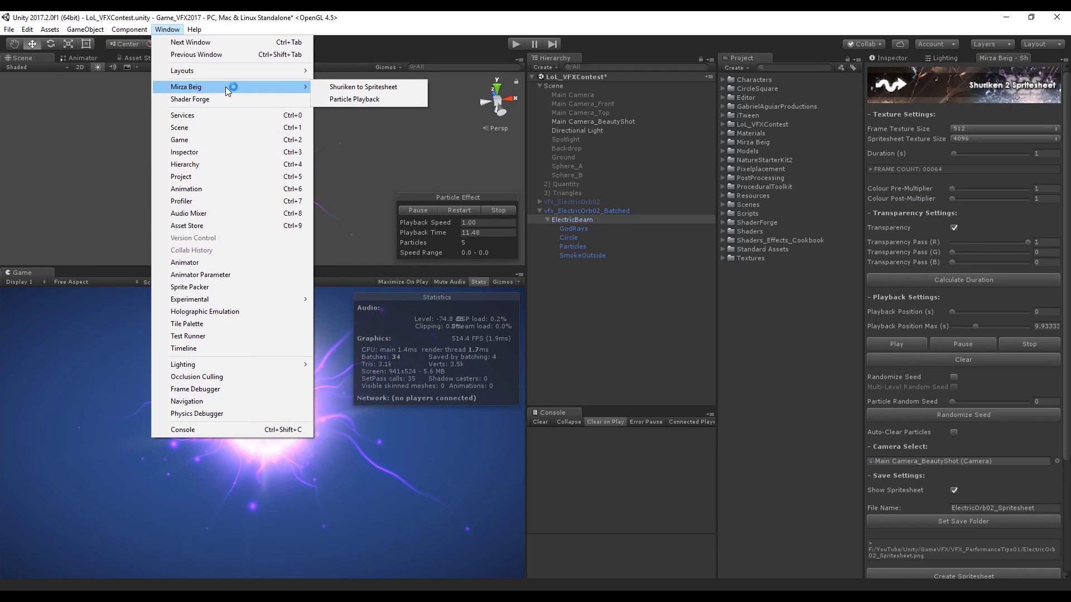
{"action": "left_click", "coordinate": [365, 88]}
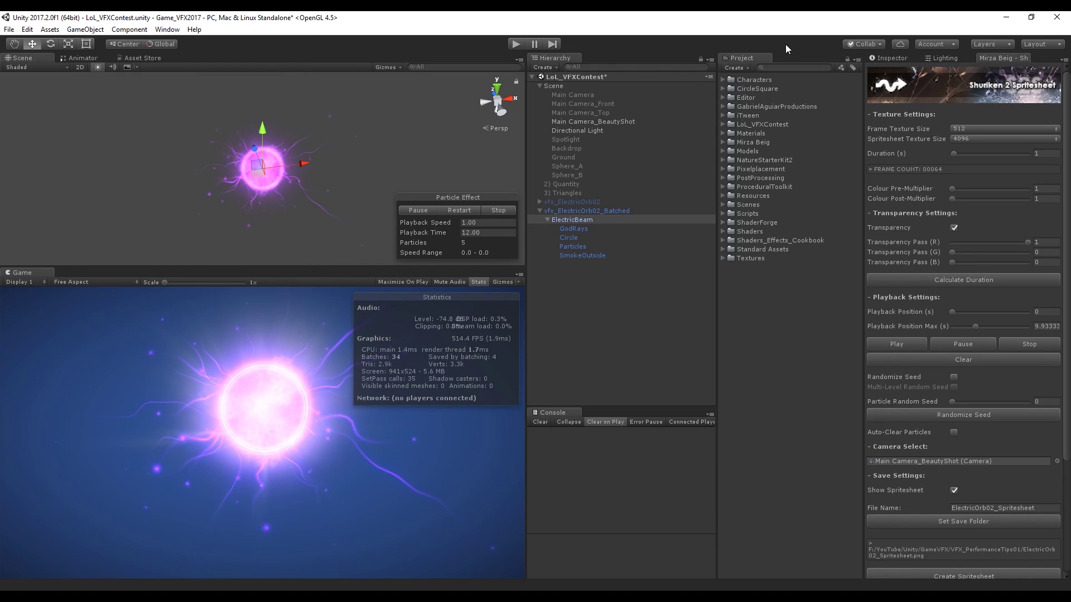
Step: Create the ElectricOrb02_Spritesheet image with frame size 512 and sheet size 4096, and close the generated picture after viewing it
{"action": "left_click", "coordinate": [985, 129]}
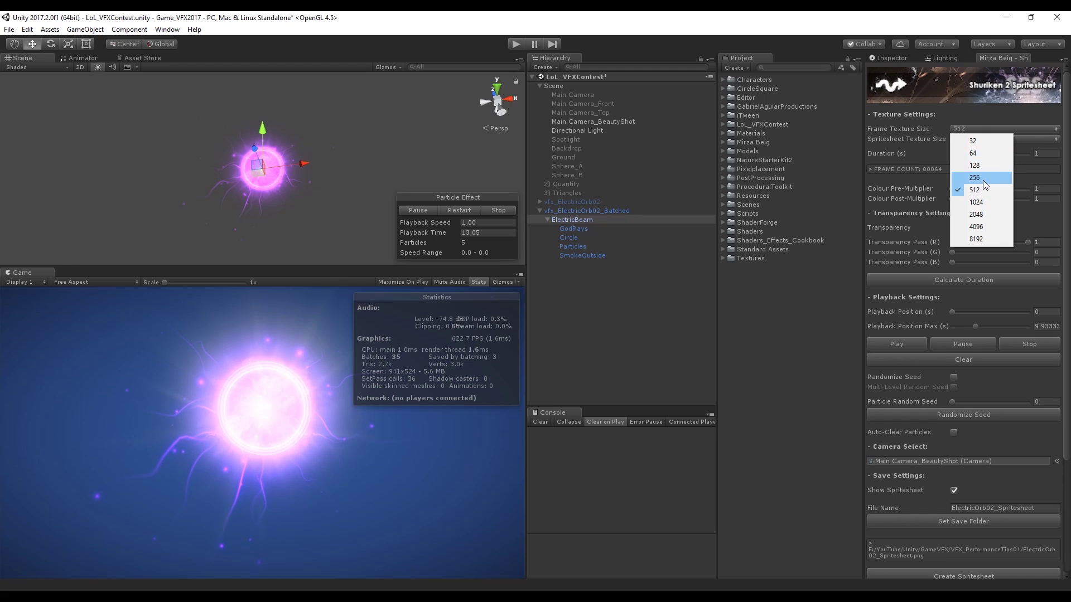
{"action": "left_click", "coordinate": [965, 120]}
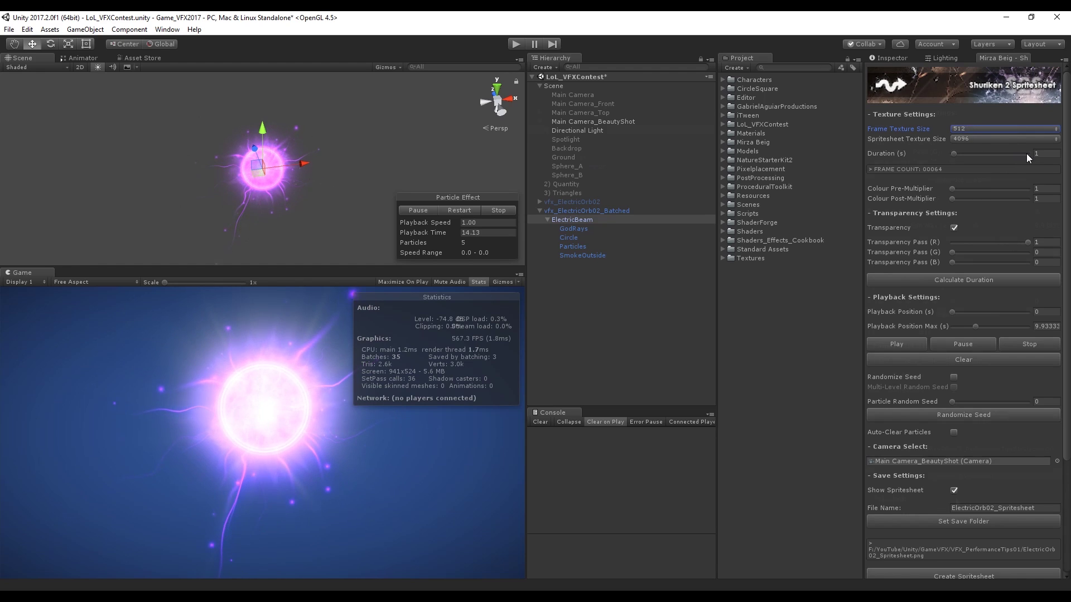
{"action": "scroll", "coordinate": [998, 313], "scroll_direction": "down", "scroll_amount": 4}
{"action": "left_click", "coordinate": [968, 477]}
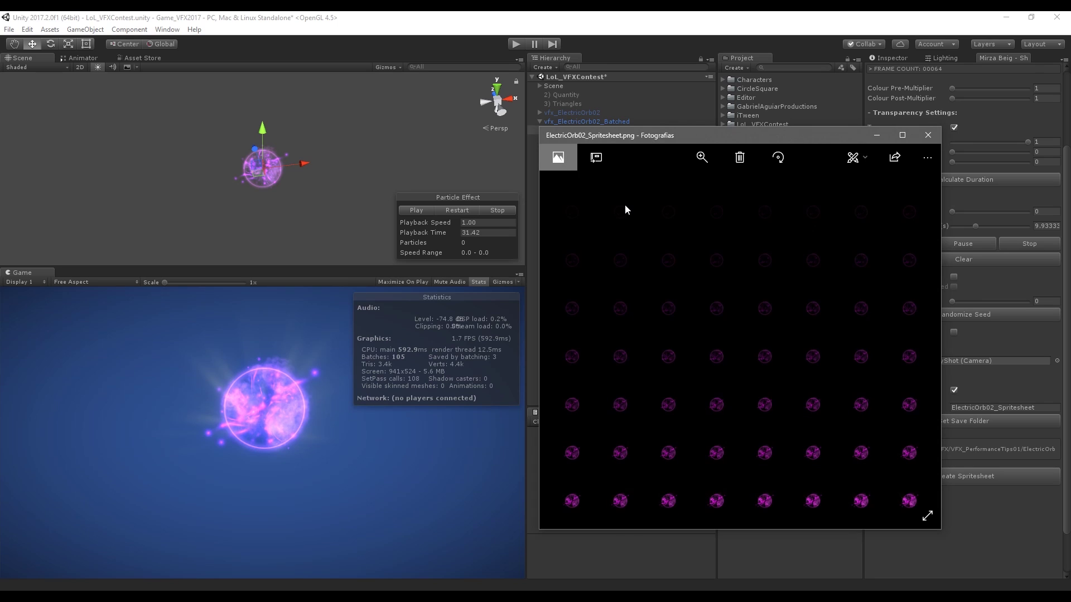
{"action": "left_click", "coordinate": [927, 136]}
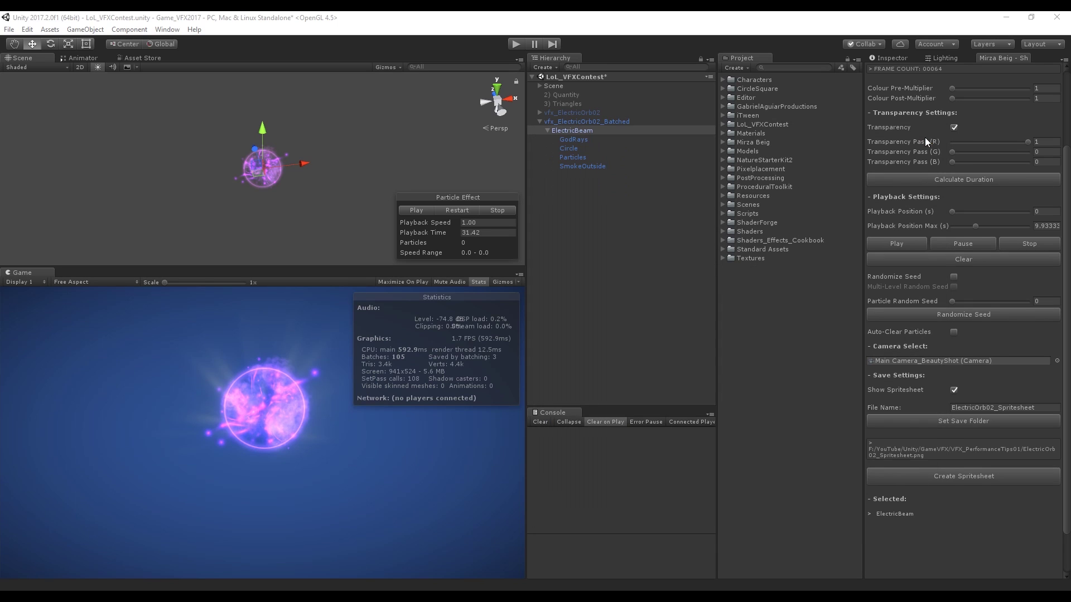
Step: Select vfx_ElectricOrb02_Spritesheet and open its Start Lifetime setting
{"action": "left_click", "coordinate": [559, 218]}
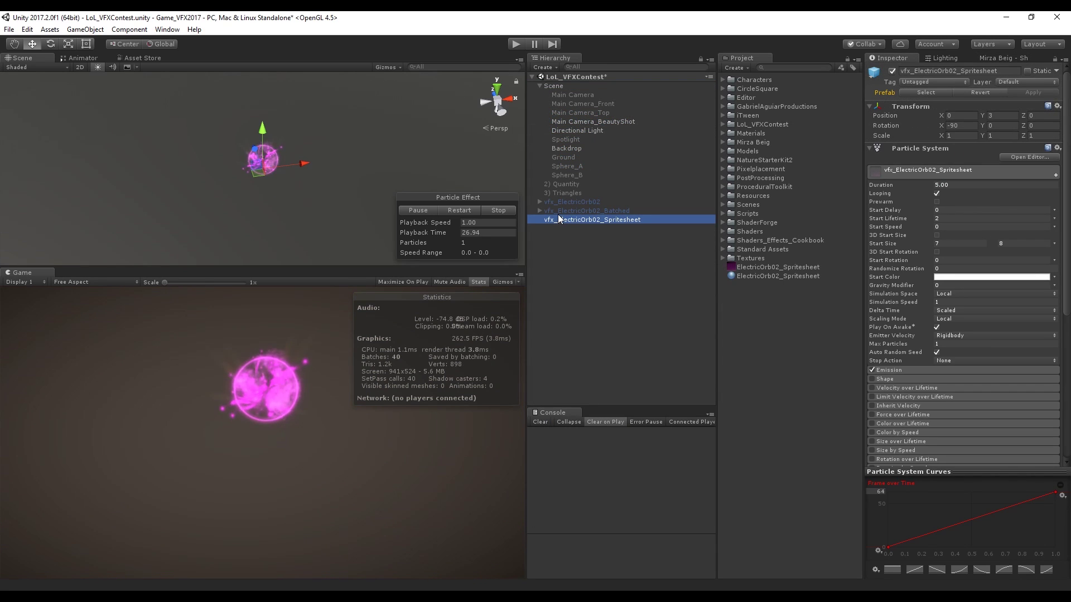
{"action": "left_click", "coordinate": [944, 218]}
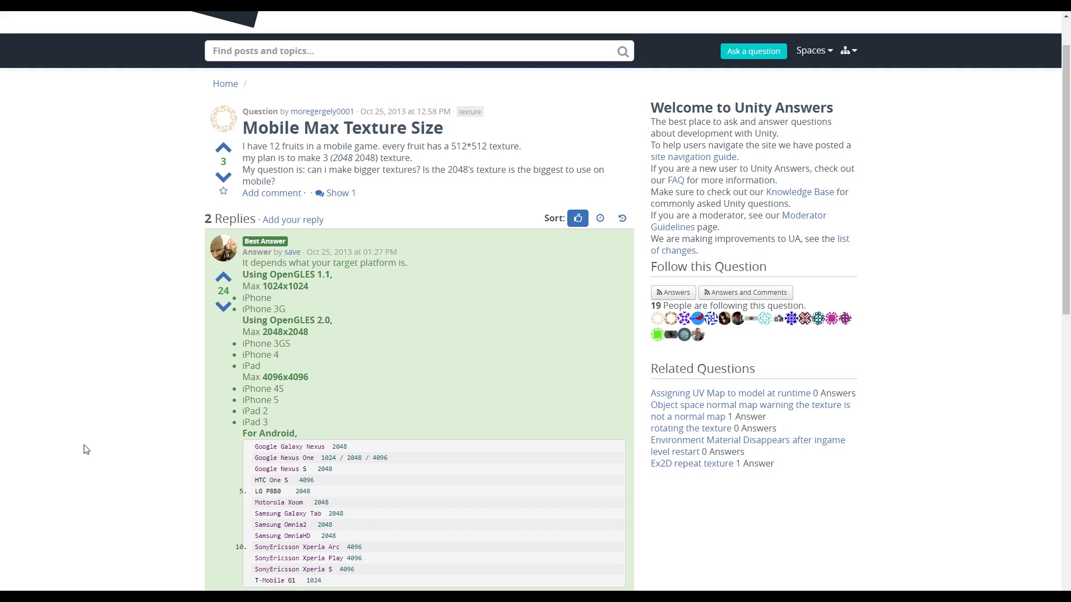
Step: Read the Mobile Max Texture Size thread on Unity Answers, covering the per-device texture limits and the second reply
{"action": "scroll", "coordinate": [241, 175], "scroll_direction": "down", "scroll_amount": 3}
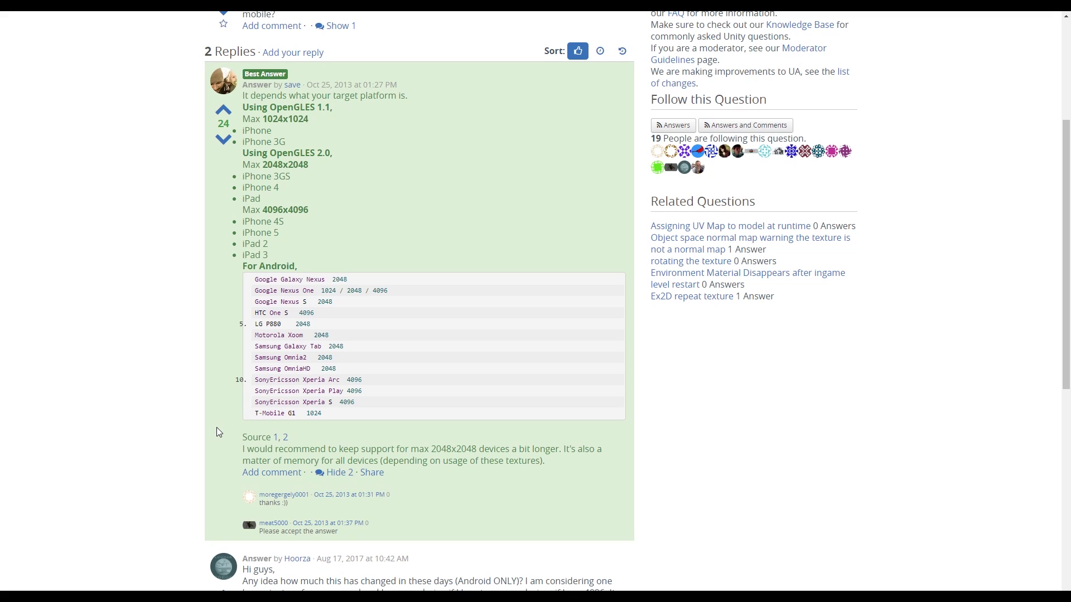
{"action": "scroll", "coordinate": [217, 428], "scroll_direction": "down", "scroll_amount": 2}
{"action": "scroll", "coordinate": [258, 389], "scroll_direction": "down", "scroll_amount": 2}
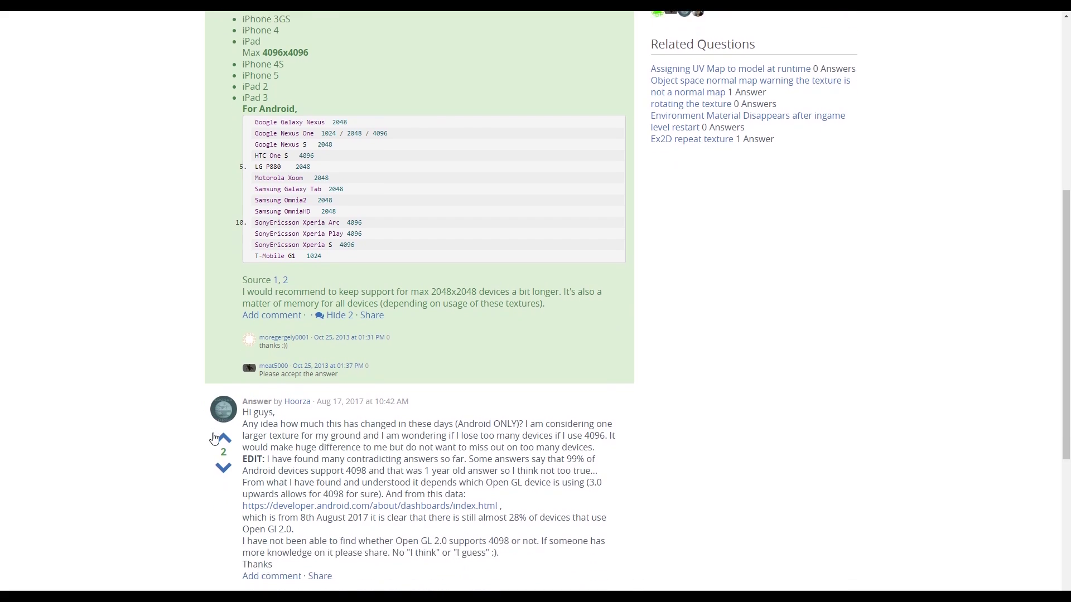
{"action": "left_click_drag", "start_coordinate": [314, 336], "coordinate": [399, 337]}
{"action": "left_click", "coordinate": [478, 343]}
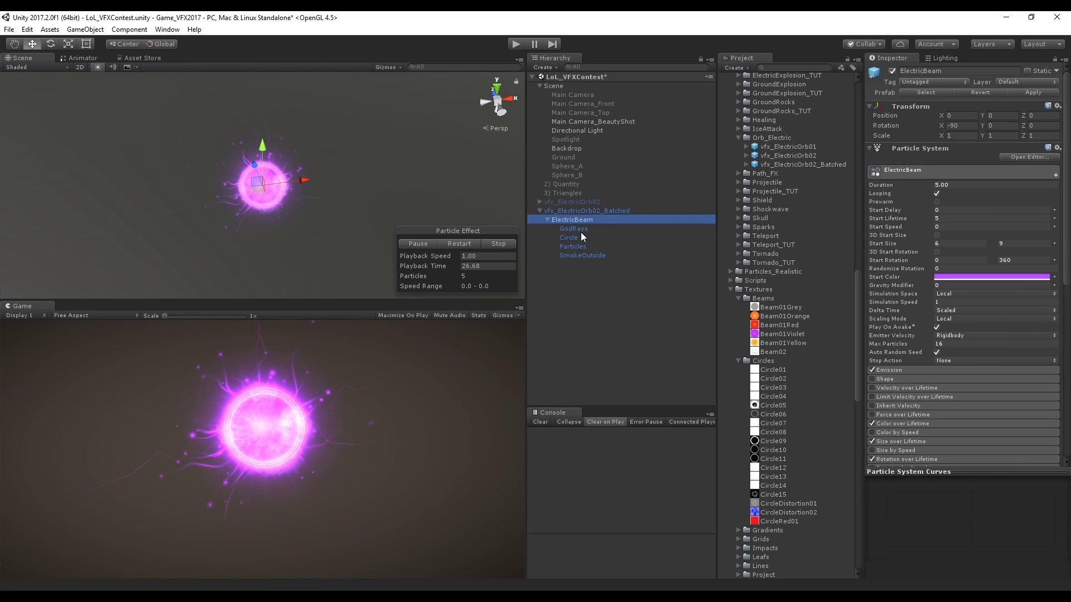
Step: Select ElectricBeam, GodRays, Circle and SmokeOutside without Particles, and check their common Texture Sheet Animation and material settings
{"action": "left_click", "coordinate": [574, 255], "text": "shift"}
{"action": "left_click", "coordinate": [573, 248], "text": "ctrl"}
{"action": "scroll", "coordinate": [956, 373], "scroll_direction": "down", "scroll_amount": 10}
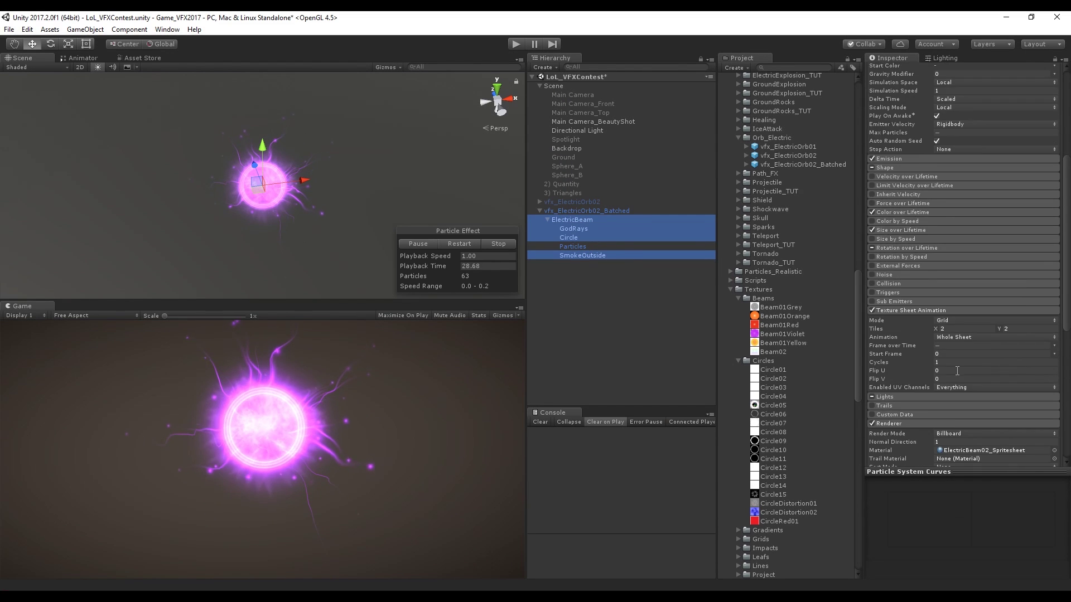
{"action": "scroll", "coordinate": [956, 372], "scroll_direction": "down", "scroll_amount": 6}
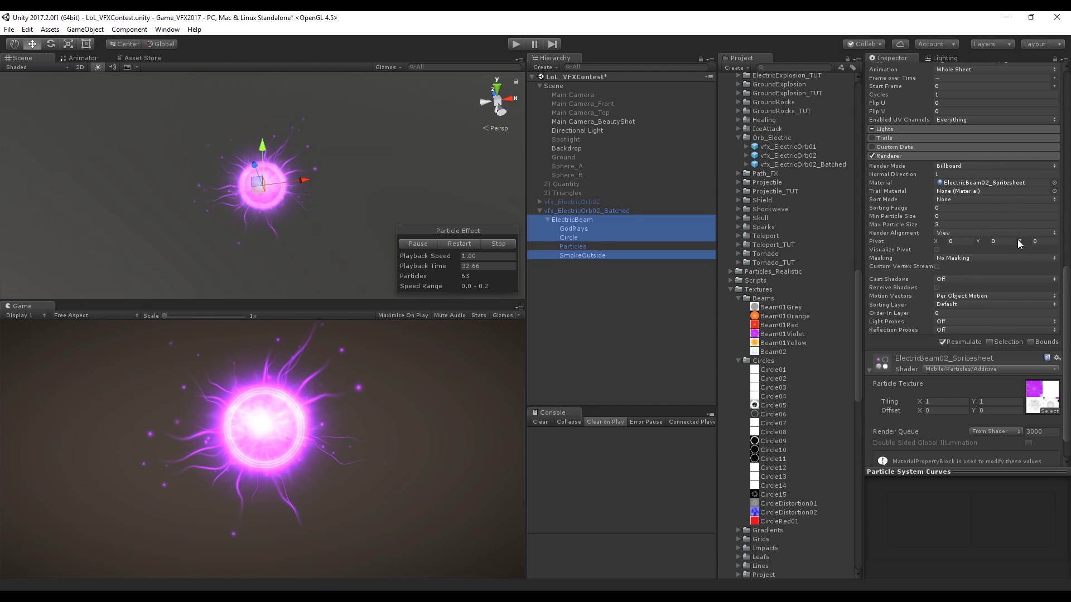
Step: Select Particles in vfx_ElectricOrb02_Batched and examine its renderer material and trail material
{"action": "left_click", "coordinate": [573, 246]}
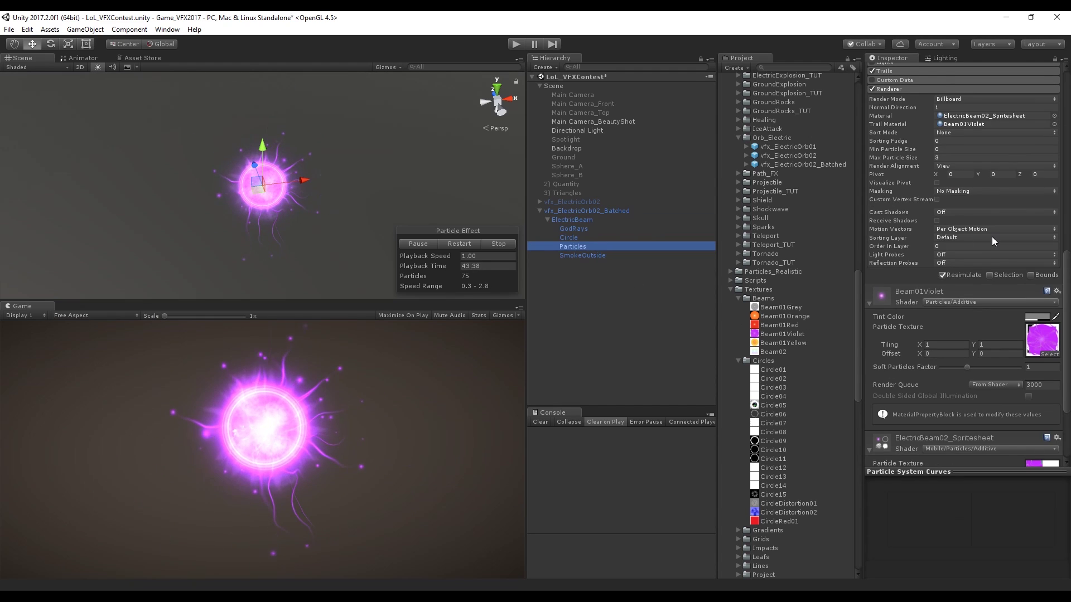
{"action": "scroll", "coordinate": [992, 236], "scroll_direction": "up", "scroll_amount": 2}
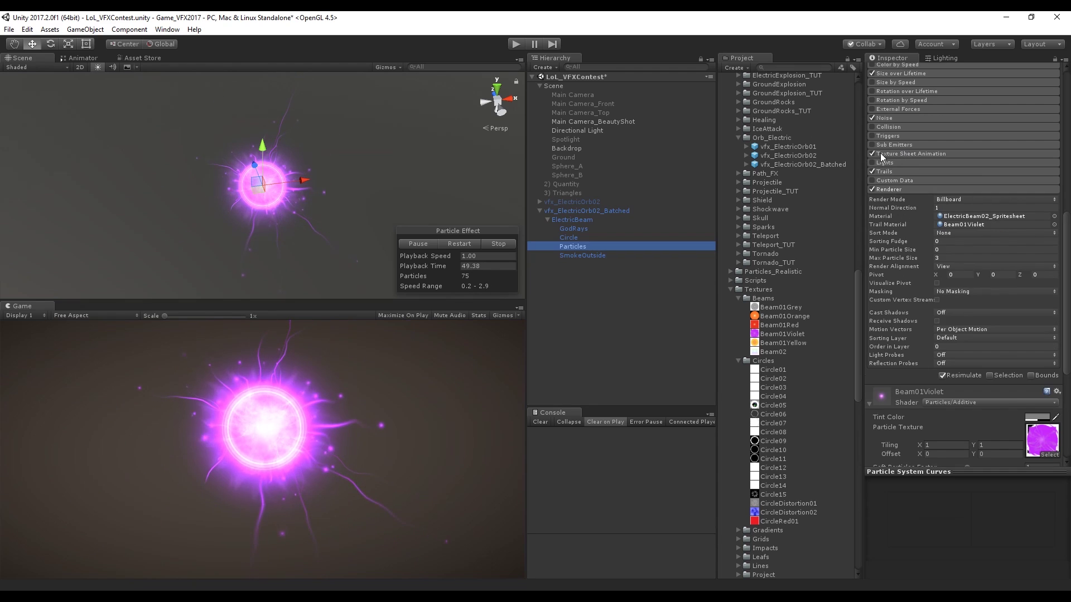
Step: Try the Mesh render mode on Particles to compare the triangle statistics, and switch it back to a billboard mode
{"action": "left_click", "coordinate": [991, 131]}
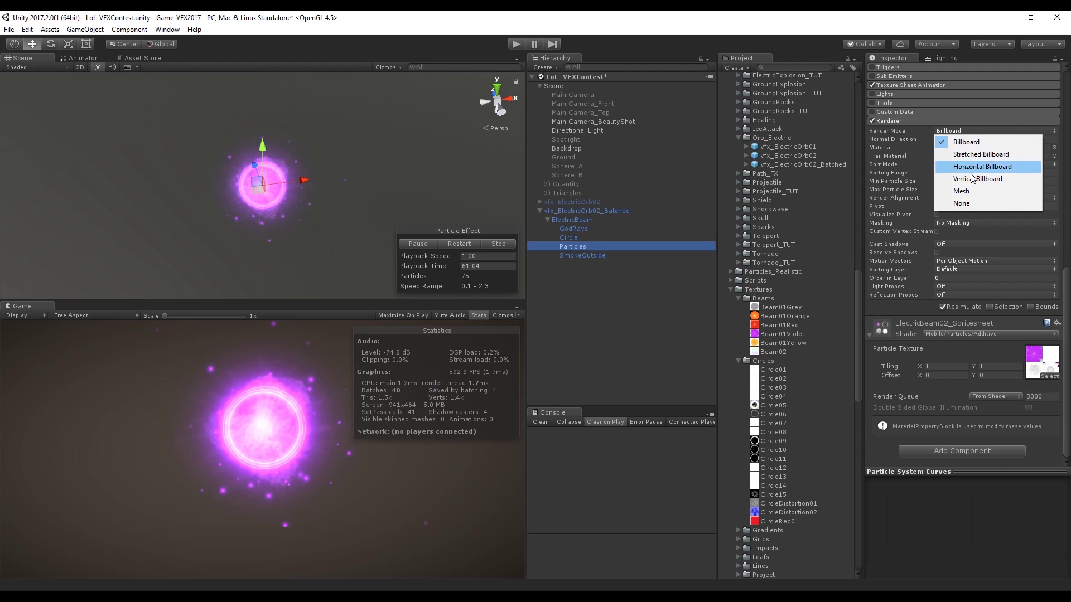
{"action": "left_click", "coordinate": [970, 191]}
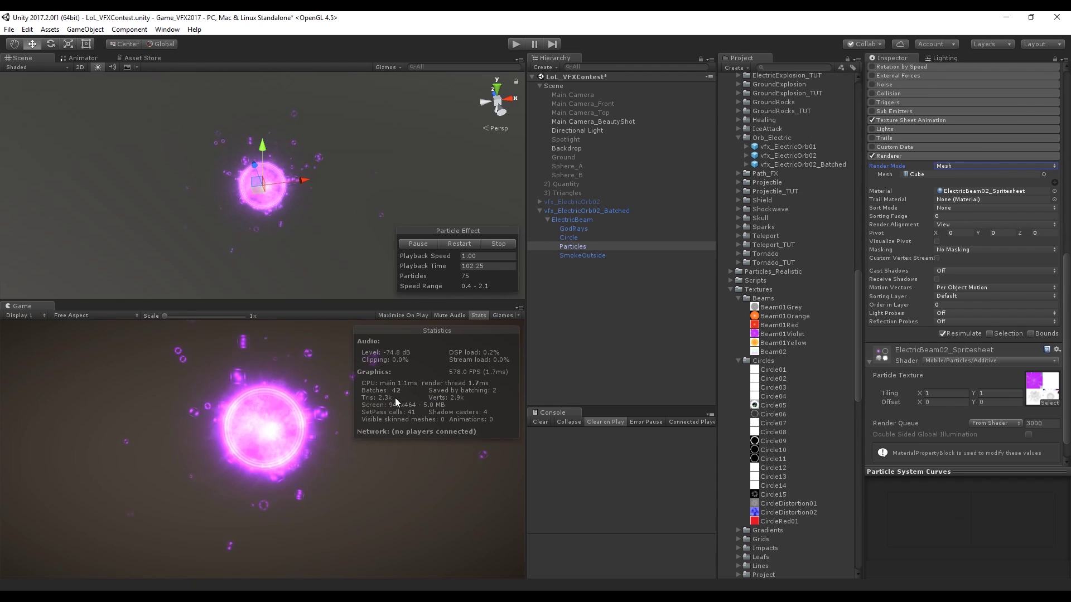
{"action": "left_click", "coordinate": [959, 167]}
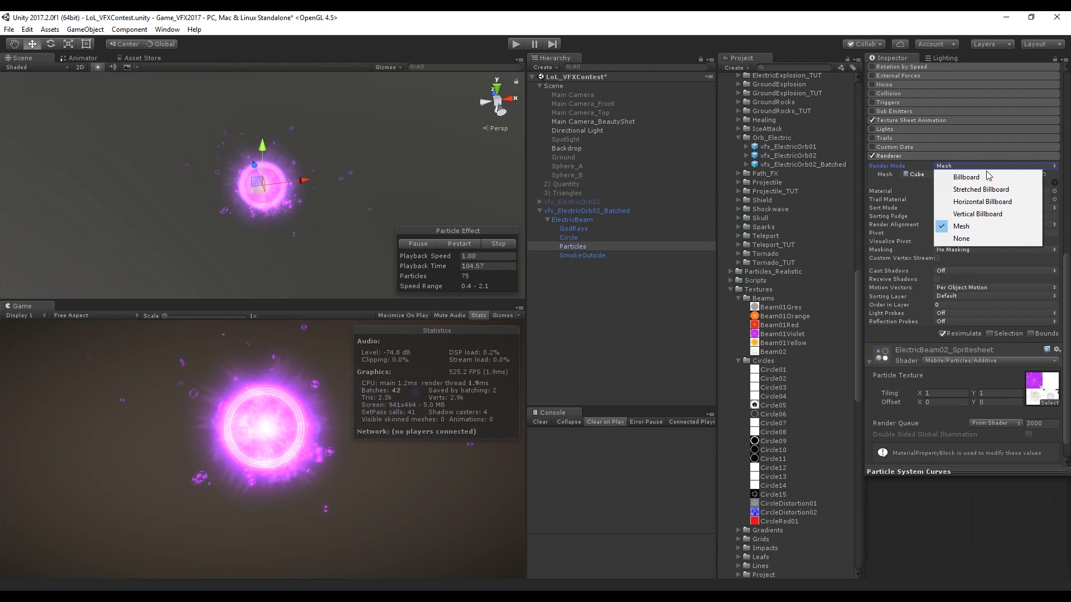
{"action": "left_click", "coordinate": [977, 189]}
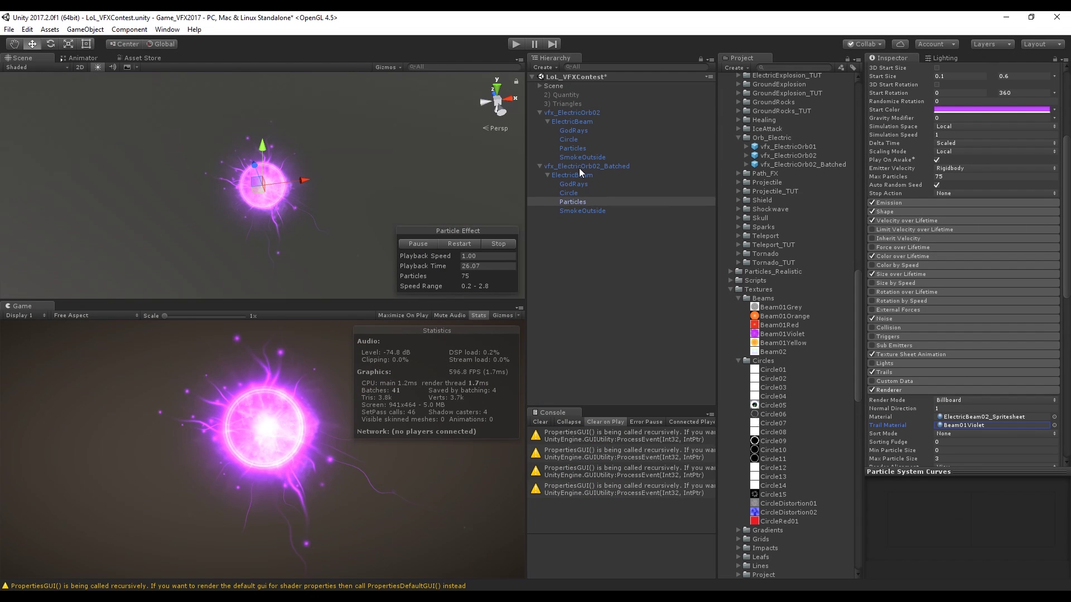
Step: Deactivate vfx_ElectricOrb02_Batched and select the ElectricBeam of the original vfx_ElectricOrb02
{"action": "left_click", "coordinate": [579, 169]}
{"action": "left_click", "coordinate": [893, 71]}
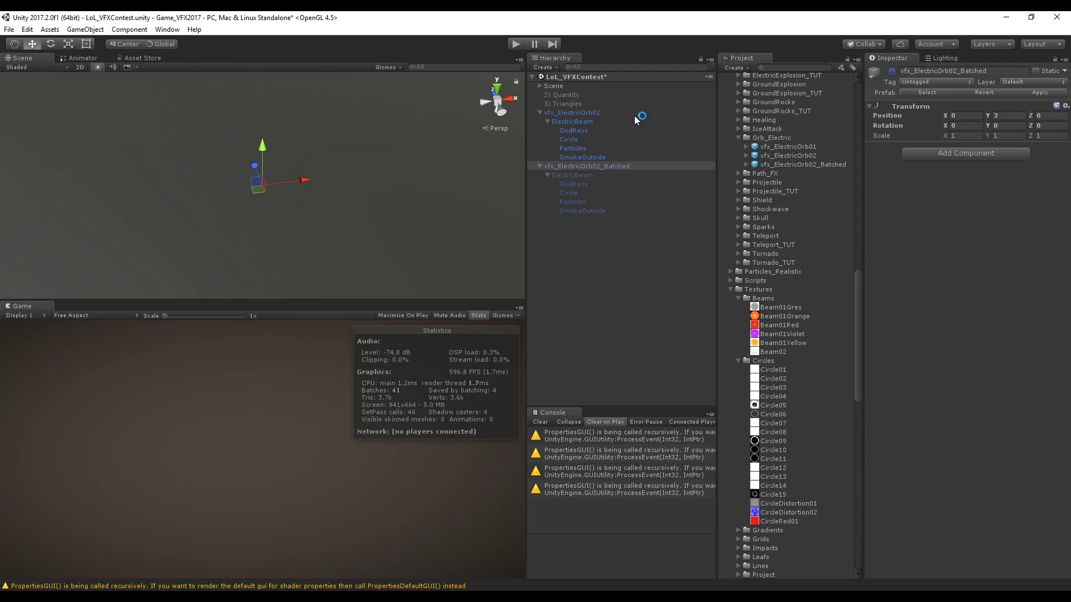
{"action": "left_click", "coordinate": [578, 121]}
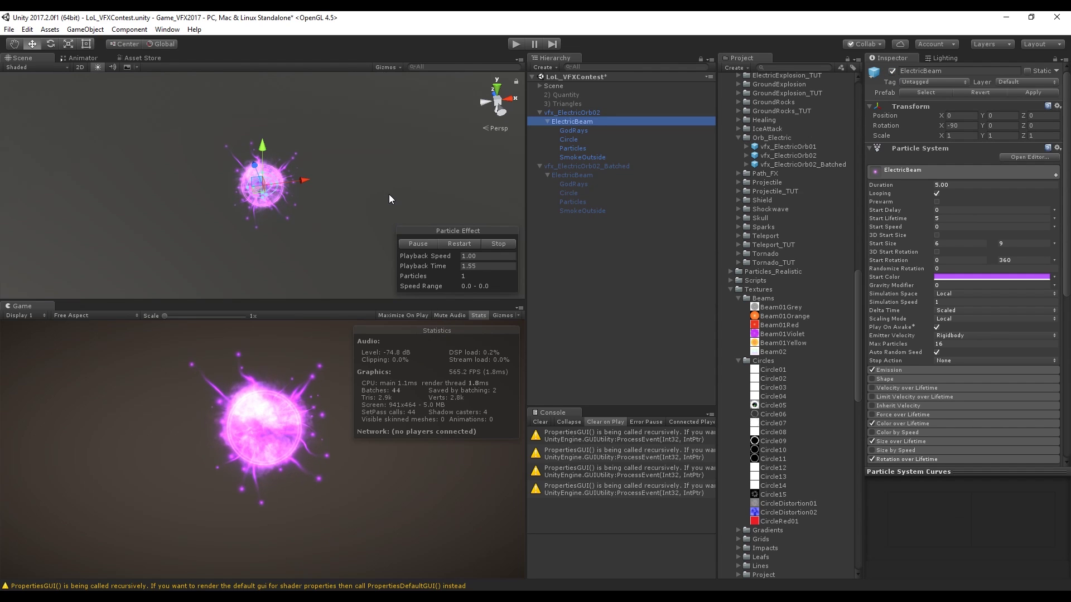
Step: Open the Frame Debugger, place its window clear of the Game view, and run the scene in Play mode
{"action": "left_click", "coordinate": [167, 29]}
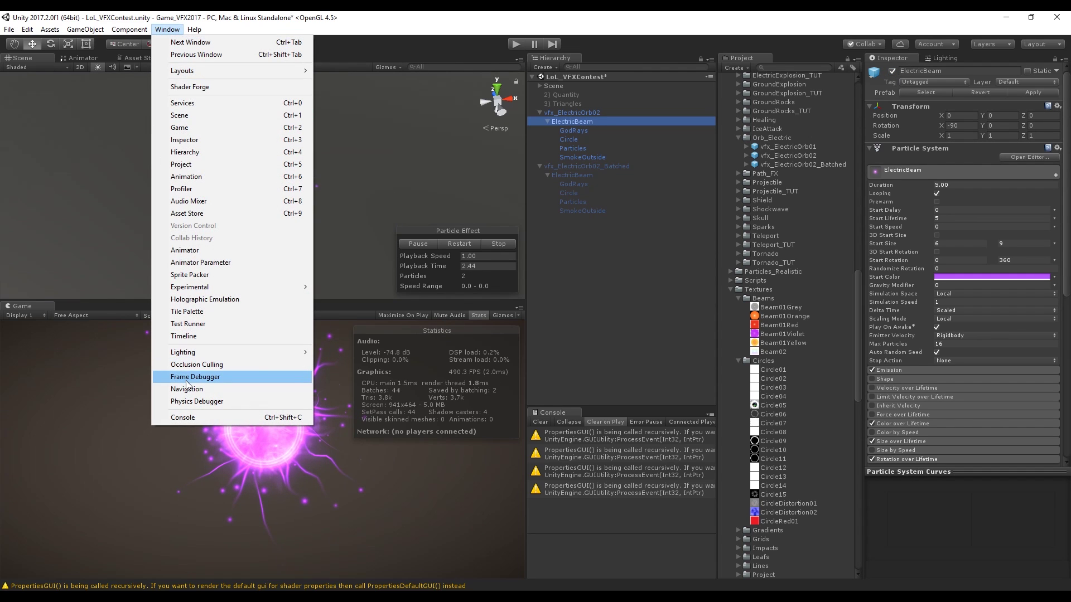
{"action": "left_click", "coordinate": [186, 379]}
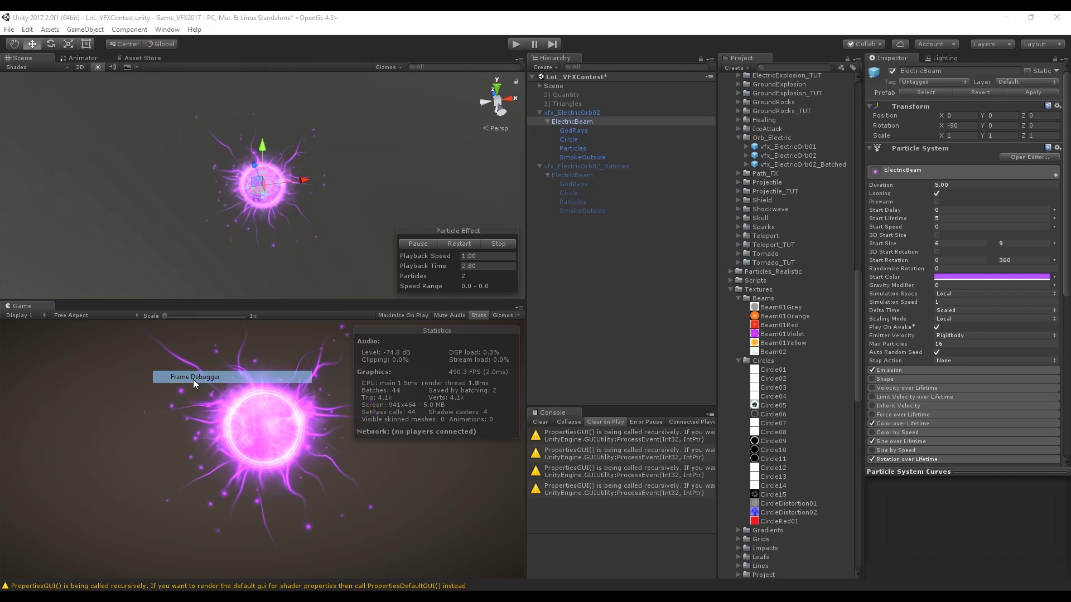
{"action": "left_click_drag", "start_coordinate": [820, 163], "coordinate": [687, 202]}
{"action": "left_click", "coordinate": [516, 45]}
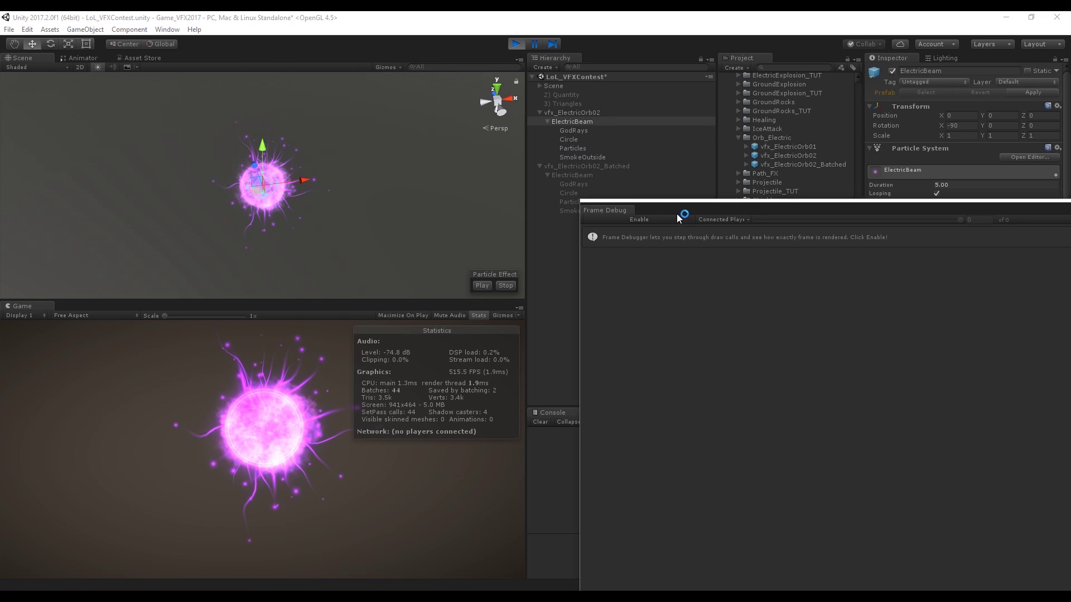
{"action": "left_click_drag", "start_coordinate": [677, 215], "coordinate": [659, 188]}
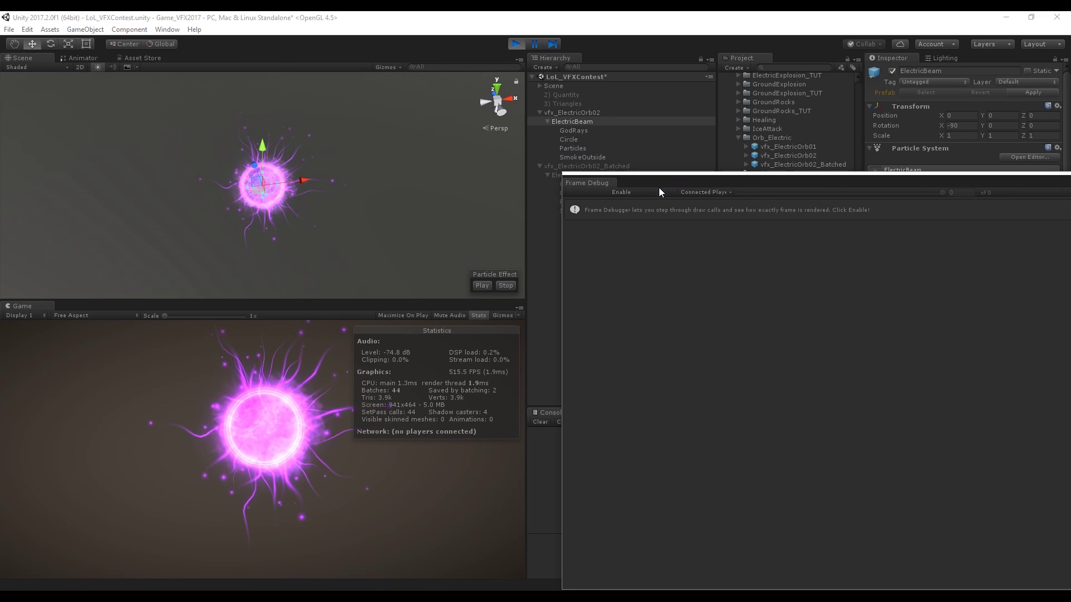
Step: Enable frame debugging, and move and resize the Frame Debugger window so its event details are fully visible
{"action": "left_click", "coordinate": [629, 191]}
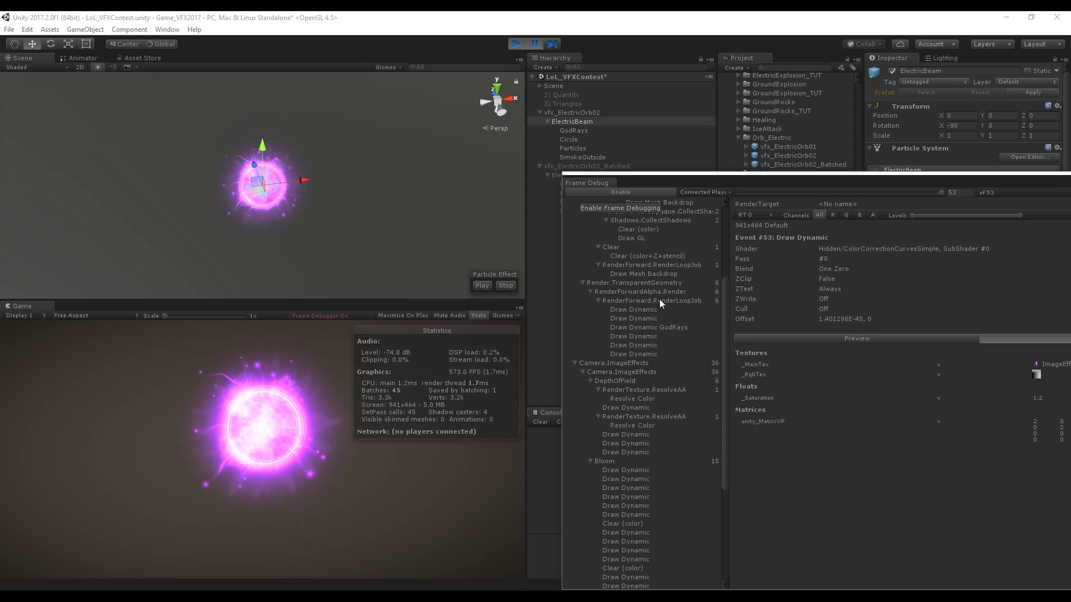
{"action": "left_click_drag", "start_coordinate": [656, 178], "coordinate": [597, 134]}
{"action": "mouse_move", "coordinate": [1069, 203]}
{"action": "left_mouse_down"}
{"action": "mouse_move", "coordinate": [1038, 203]}
{"action": "mouse_move", "coordinate": [1055, 203]}
{"action": "left_mouse_up"}
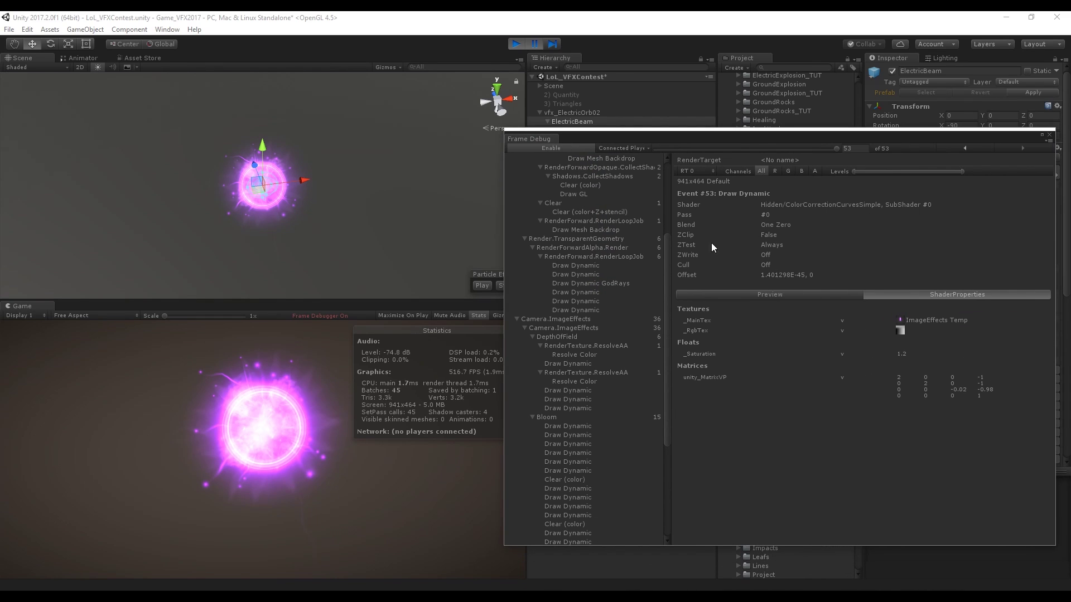
Step: Go through the transparent geometry draw calls of vfx_ElectricOrb02 one by one, examining their textures and batching reasons
{"action": "left_click", "coordinate": [581, 264]}
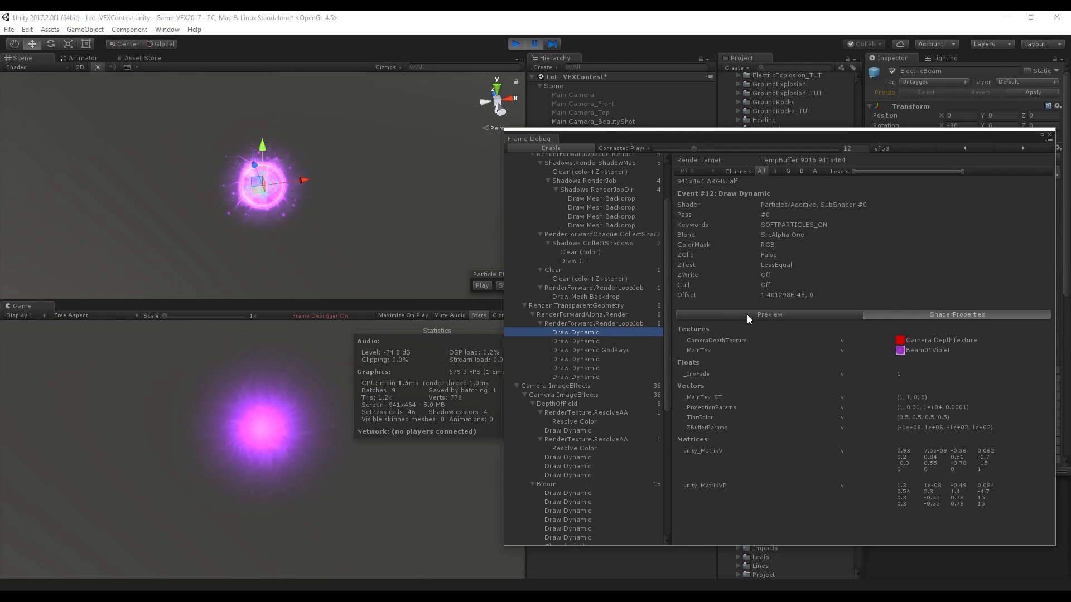
{"action": "key", "text": "Down"}
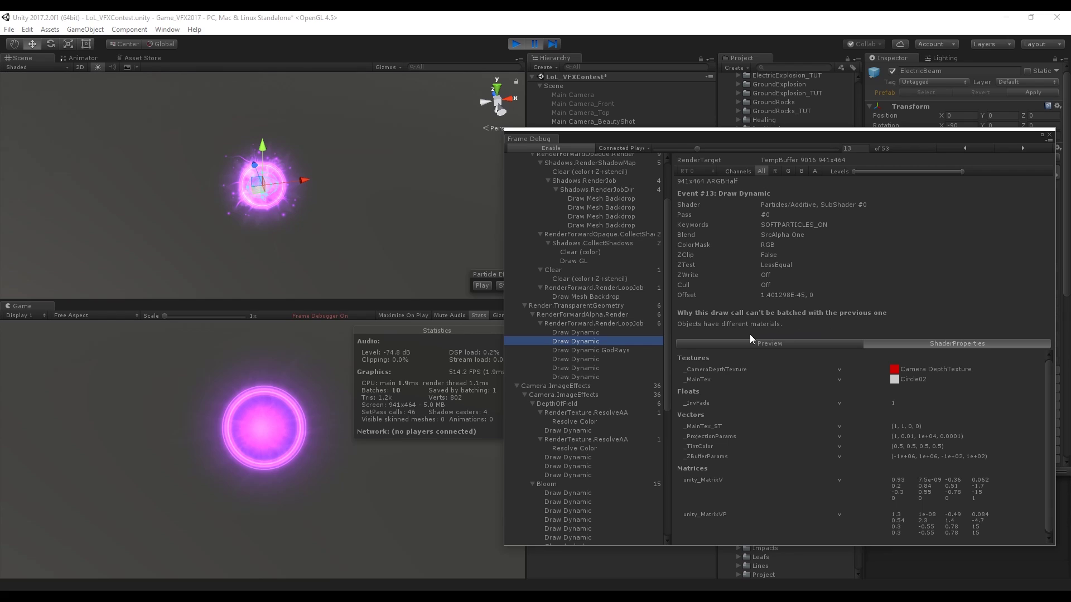
{"action": "left_click", "coordinate": [576, 351]}
{"action": "key", "text": "Down"}
{"action": "key", "text": "Down"}
{"action": "key", "text": "Down"}
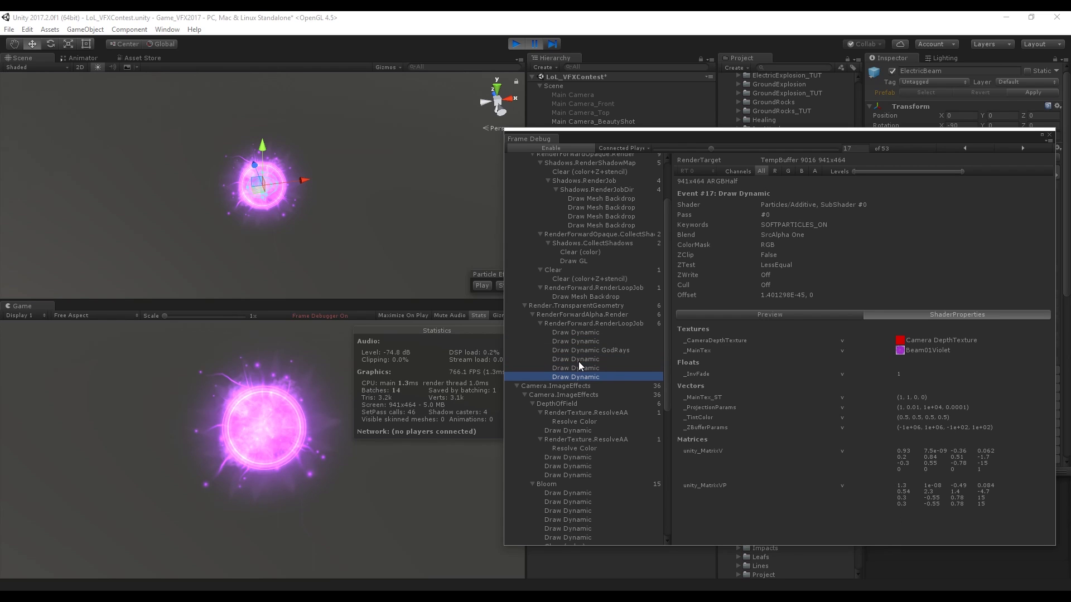
Step: Go back over the vfx_ElectricOrb02 draw calls from GodRays to the last transparent one, reading why each can't be batched
{"action": "key", "text": "Up"}
{"action": "key", "text": "Up"}
{"action": "key", "text": "Up"}
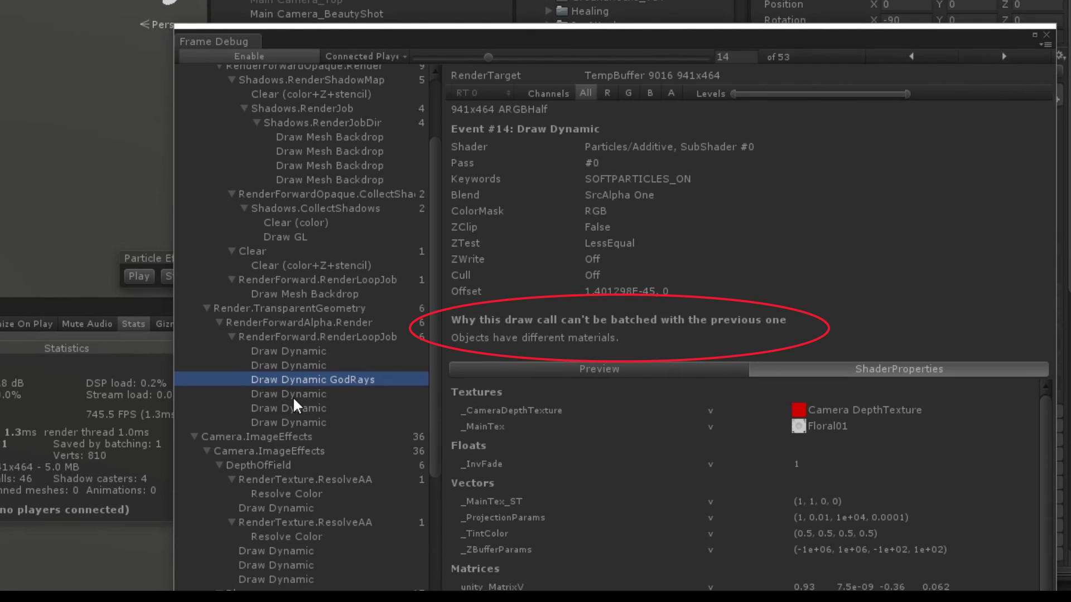
{"action": "left_click", "coordinate": [293, 395]}
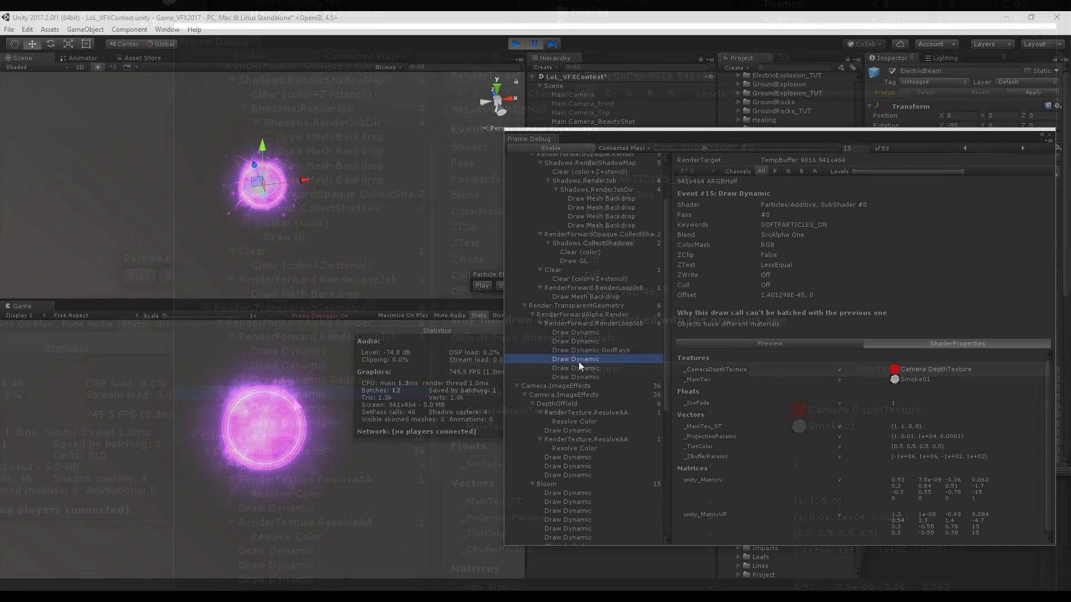
{"action": "key", "text": "Down"}
{"action": "key", "text": "Down"}
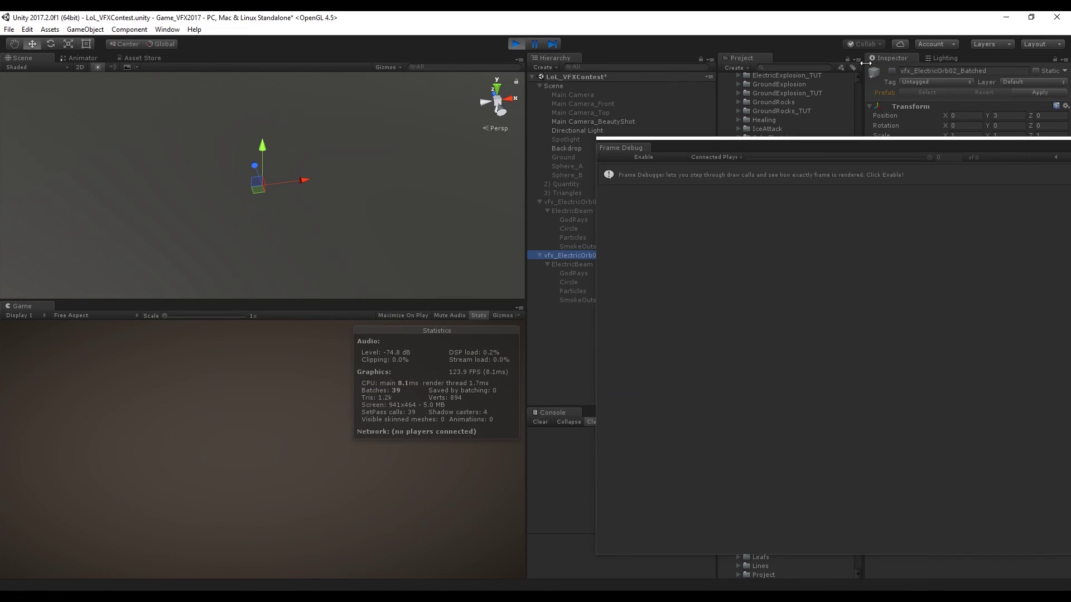
Step: Reposition the Frame Debugger window and enable frame debugging with vfx_ElectricOrb02_Batched active
{"action": "mouse_move", "coordinate": [742, 149]}
{"action": "left_mouse_down"}
{"action": "mouse_move", "coordinate": [695, 146]}
{"action": "mouse_move", "coordinate": [707, 151]}
{"action": "mouse_move", "coordinate": [668, 159]}
{"action": "left_mouse_up"}
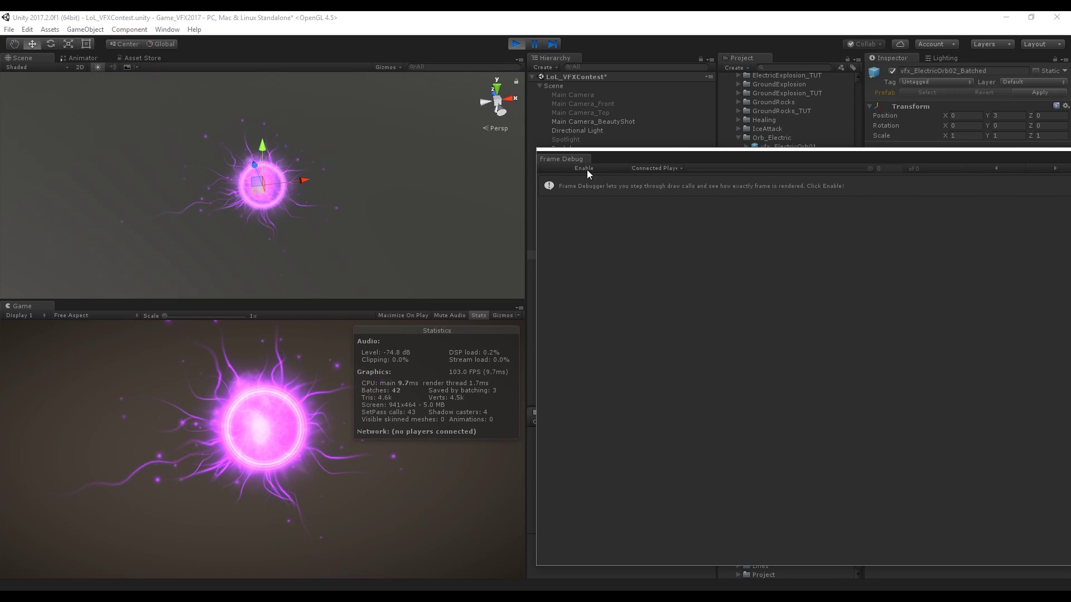
{"action": "left_click", "coordinate": [587, 169]}
{"action": "scroll", "coordinate": [619, 437], "scroll_direction": "down", "scroll_amount": 3}
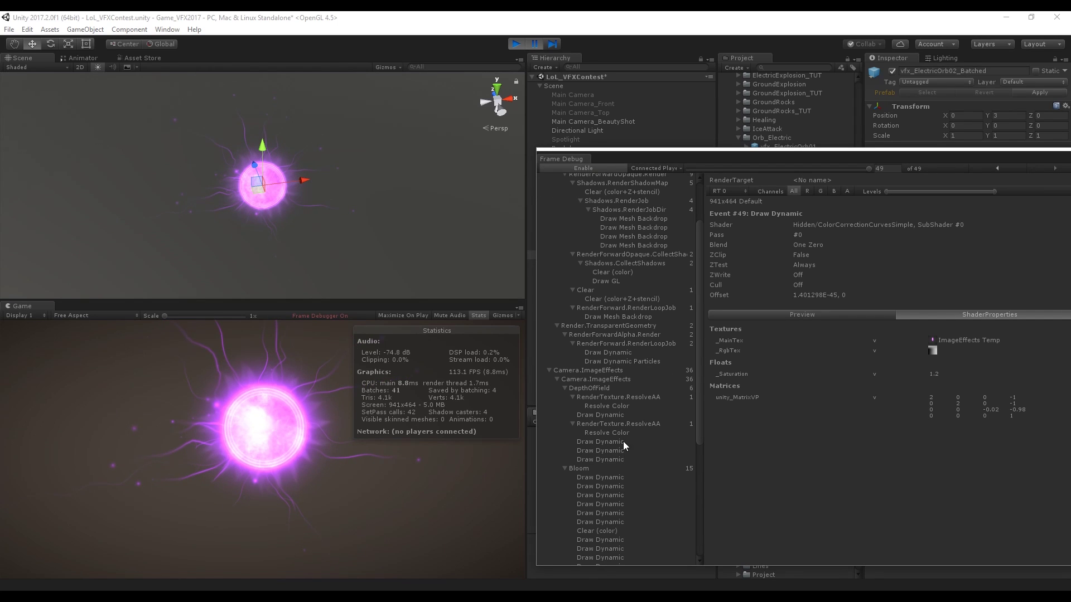
Step: Compare the transparent geometry draw calls of vfx_ElectricOrb02_Batched, checking their textures and the batching reason
{"action": "left_click", "coordinate": [623, 353]}
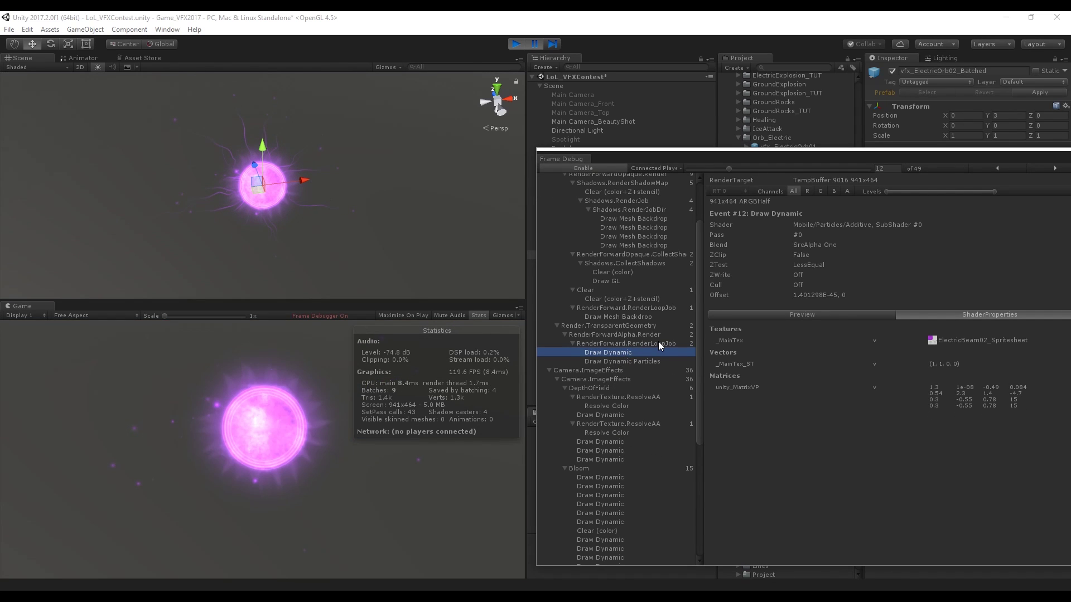
{"action": "key", "text": "Down"}
{"action": "key", "text": "Up"}
{"action": "key", "text": "Down"}
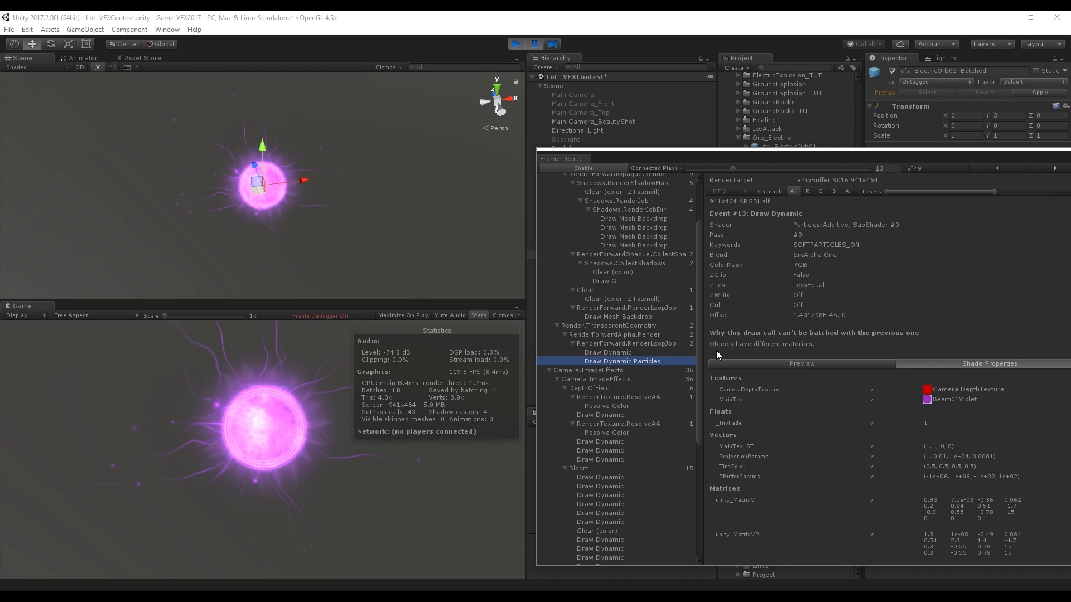
Step: Inspect the Renderer materials of the batched orb's Particles, with the Frame Debugger window placed clear of the Hierarchy and Inspector
{"action": "left_click_drag", "start_coordinate": [816, 153], "coordinate": [1030, 169]}
{"action": "left_click_drag", "start_coordinate": [781, 167], "coordinate": [1041, 158]}
{"action": "left_click", "coordinate": [573, 290]}
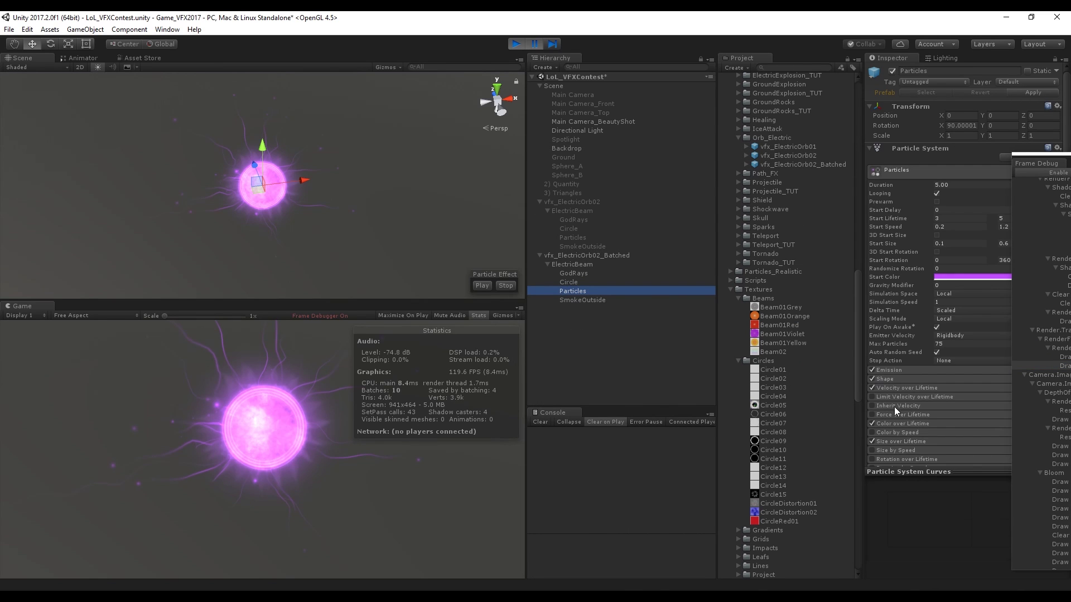
{"action": "scroll", "coordinate": [919, 427], "scroll_direction": "down", "scroll_amount": 5}
{"action": "left_click_drag", "start_coordinate": [1040, 156], "coordinate": [124, 159]}
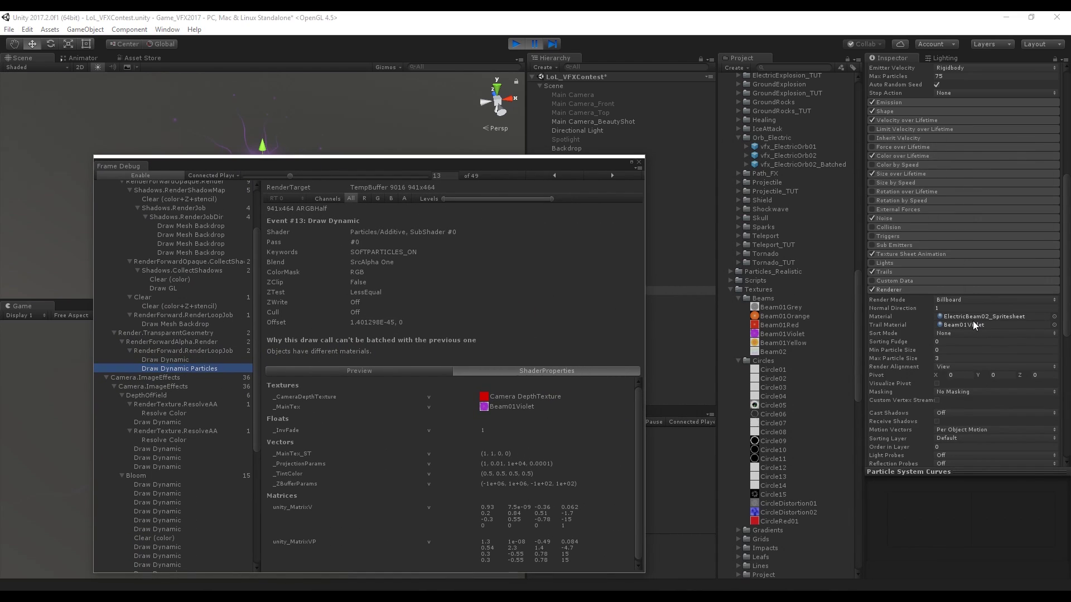